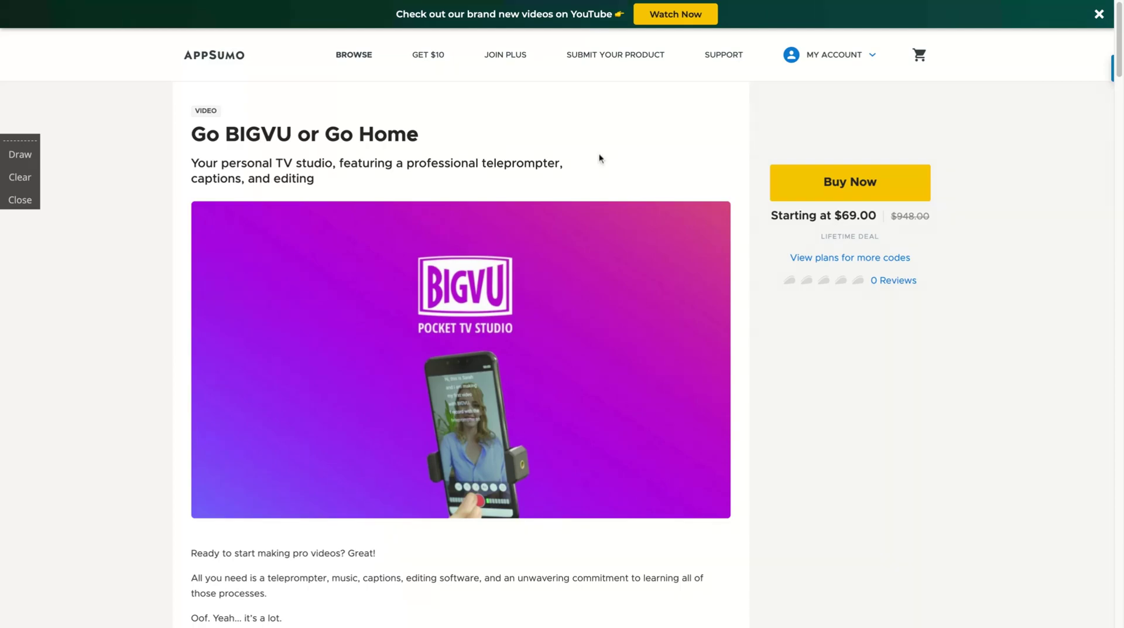
- Review the deal terms, included features and Single, Double and Multiple plan pricing on the BIGVU deal page
{"action": "scroll", "coordinate": [583, 326], "scroll_direction": "down", "scroll_amount": 15}
{"action": "scroll", "coordinate": [583, 326], "scroll_direction": "down", "scroll_amount": 15}
{"action": "scroll", "coordinate": [583, 325], "scroll_direction": "up", "scroll_amount": 5}
{"action": "scroll", "coordinate": [535, 296], "scroll_direction": "up", "scroll_amount": 6}
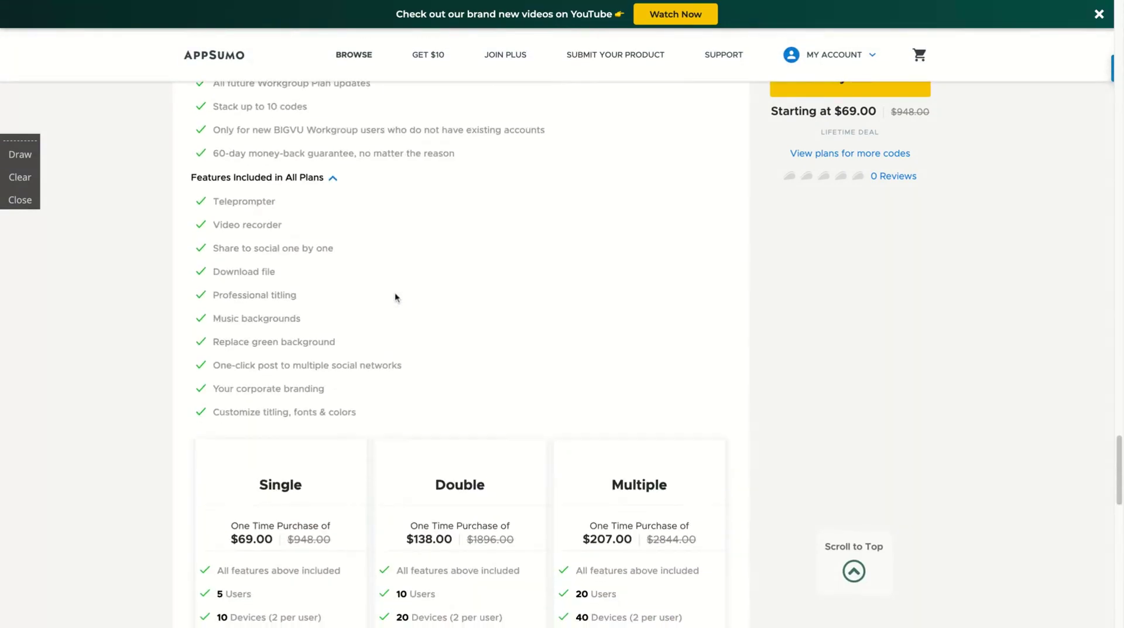
{"action": "scroll", "coordinate": [395, 296], "scroll_direction": "up", "scroll_amount": 2}
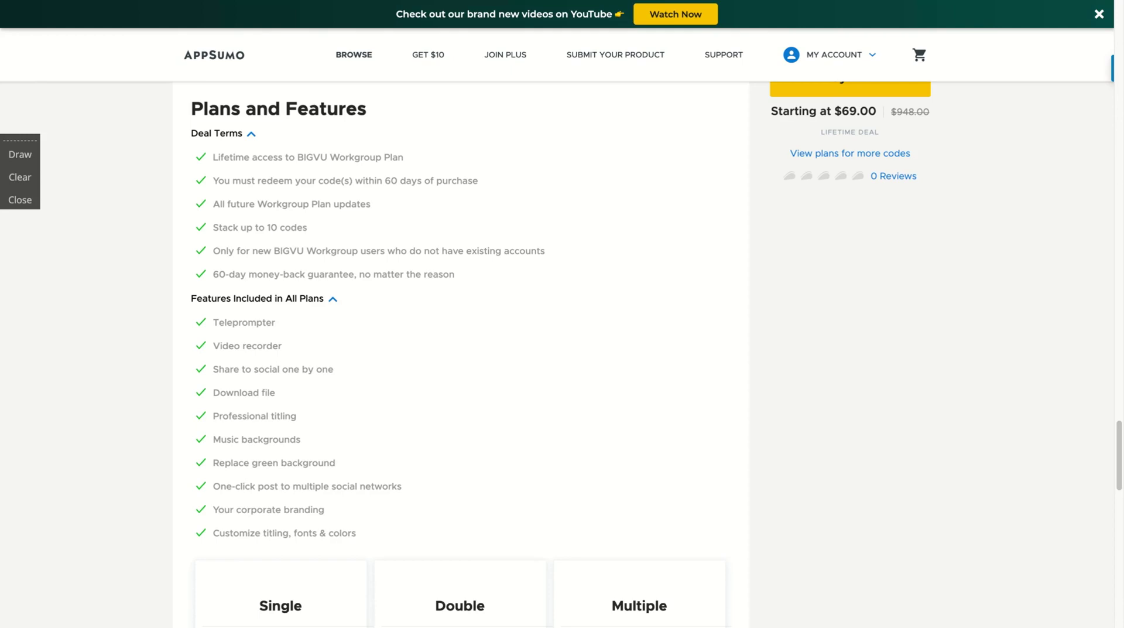
{"action": "scroll", "coordinate": [257, 426], "scroll_direction": "down", "scroll_amount": 3}
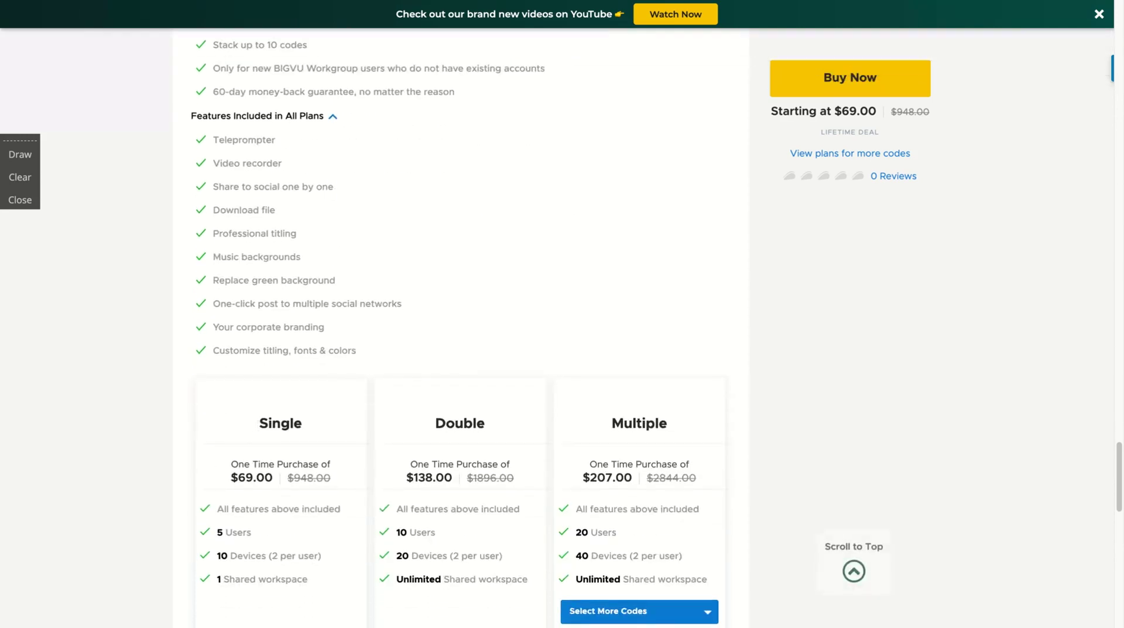
{"action": "scroll", "coordinate": [226, 238], "scroll_direction": "up", "scroll_amount": 3}
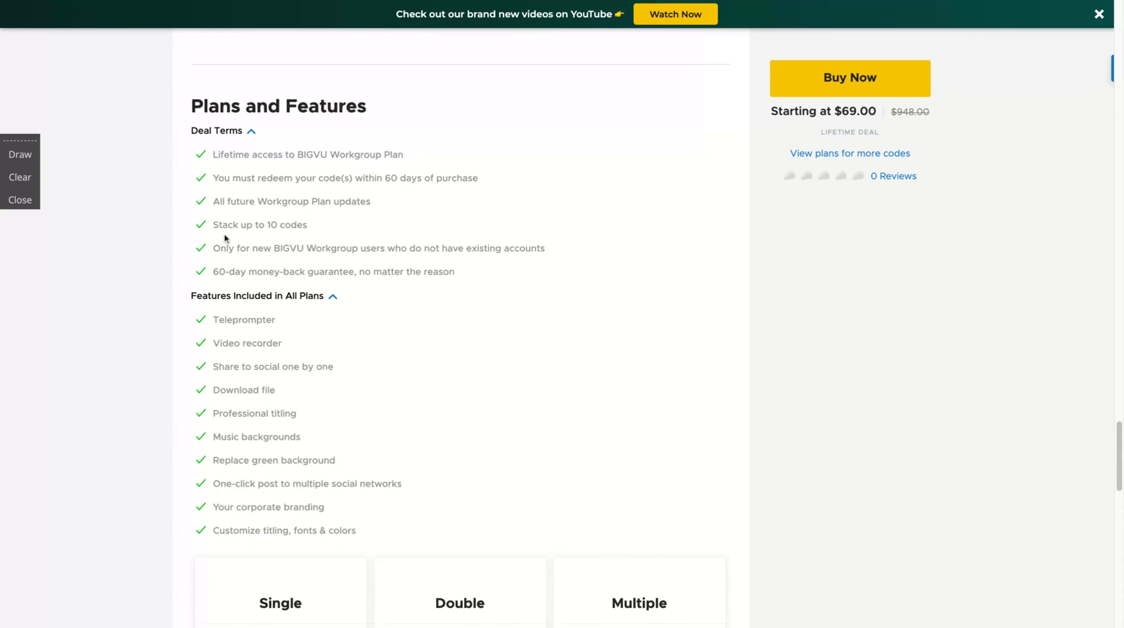
{"action": "scroll", "coordinate": [234, 307], "scroll_direction": "down", "scroll_amount": 6}
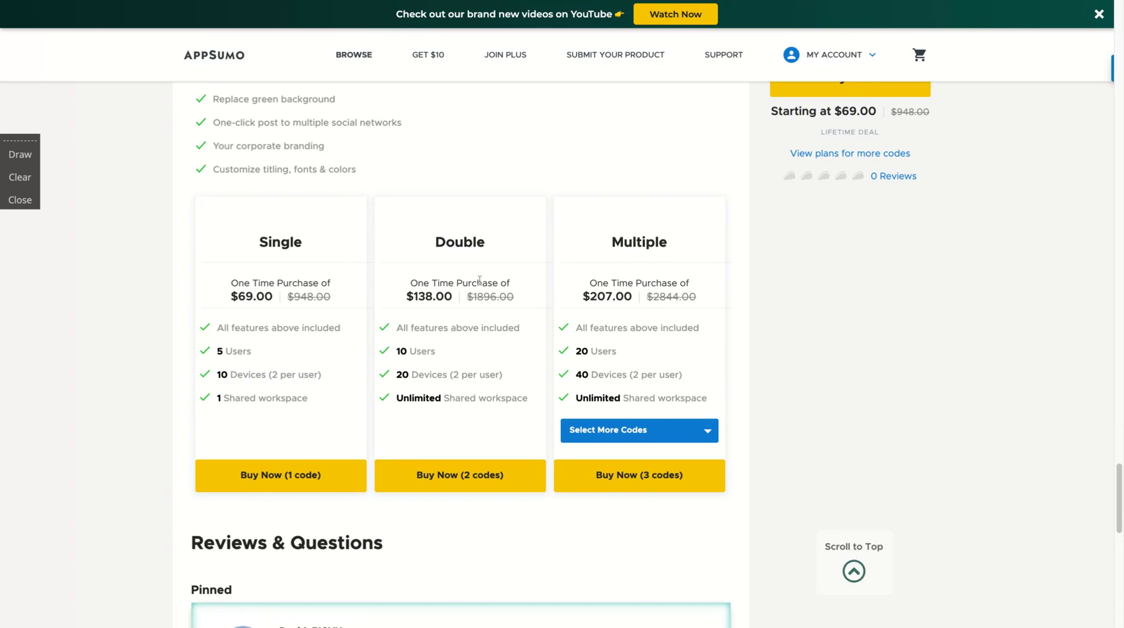
{"action": "scroll", "coordinate": [477, 295], "scroll_direction": "up", "scroll_amount": 1}
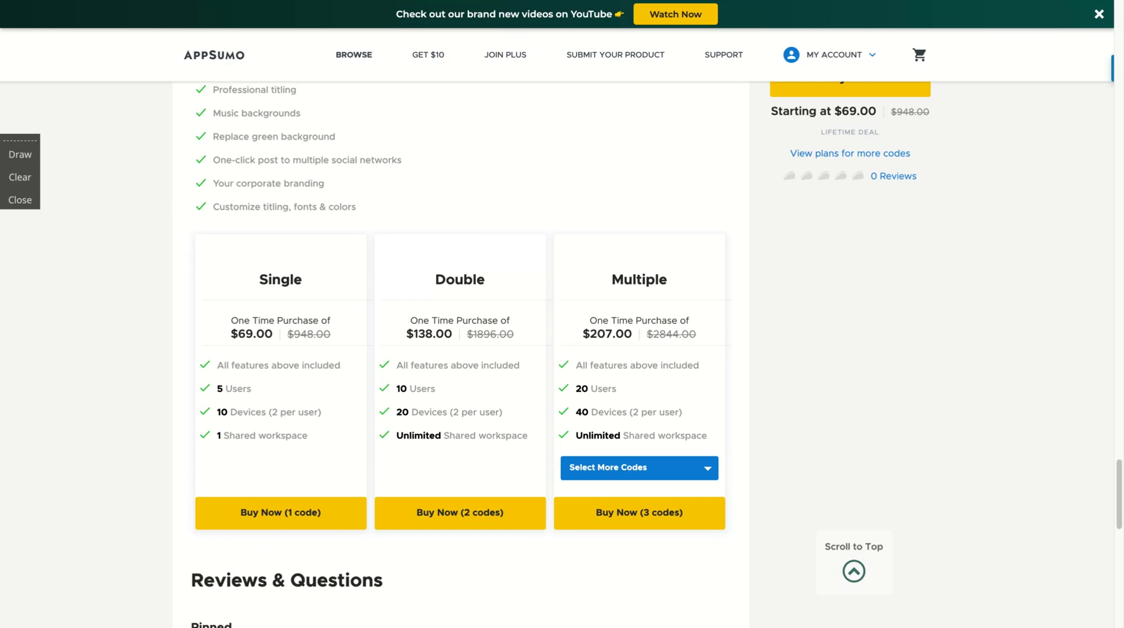
{"action": "scroll", "coordinate": [352, 389], "scroll_direction": "down", "scroll_amount": 2}
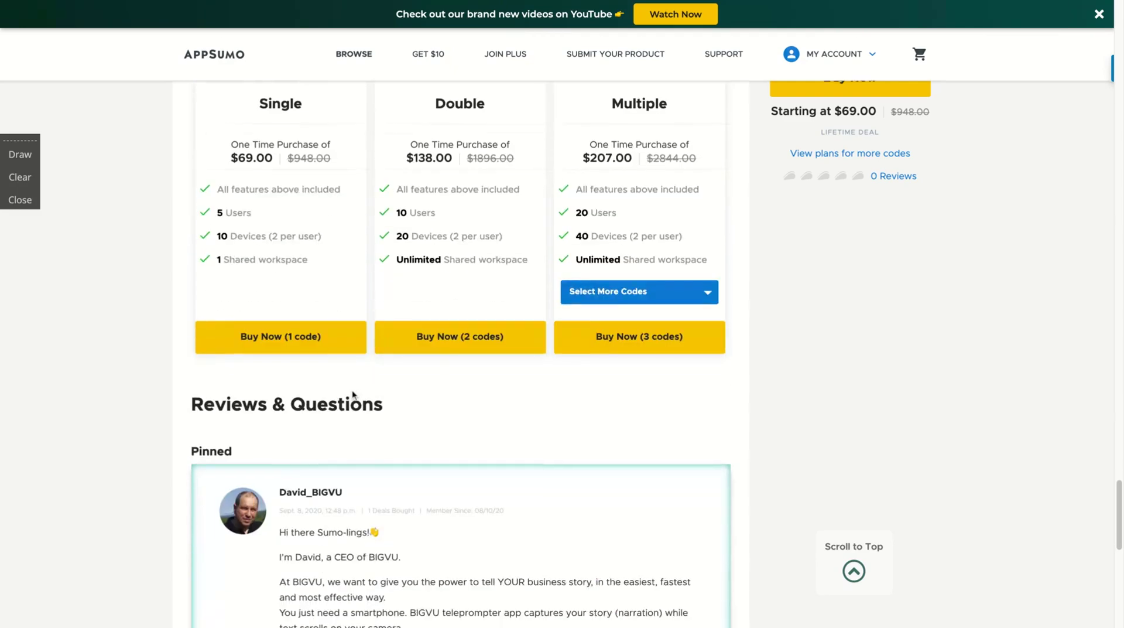
{"action": "scroll", "coordinate": [353, 389], "scroll_direction": "up", "scroll_amount": 3}
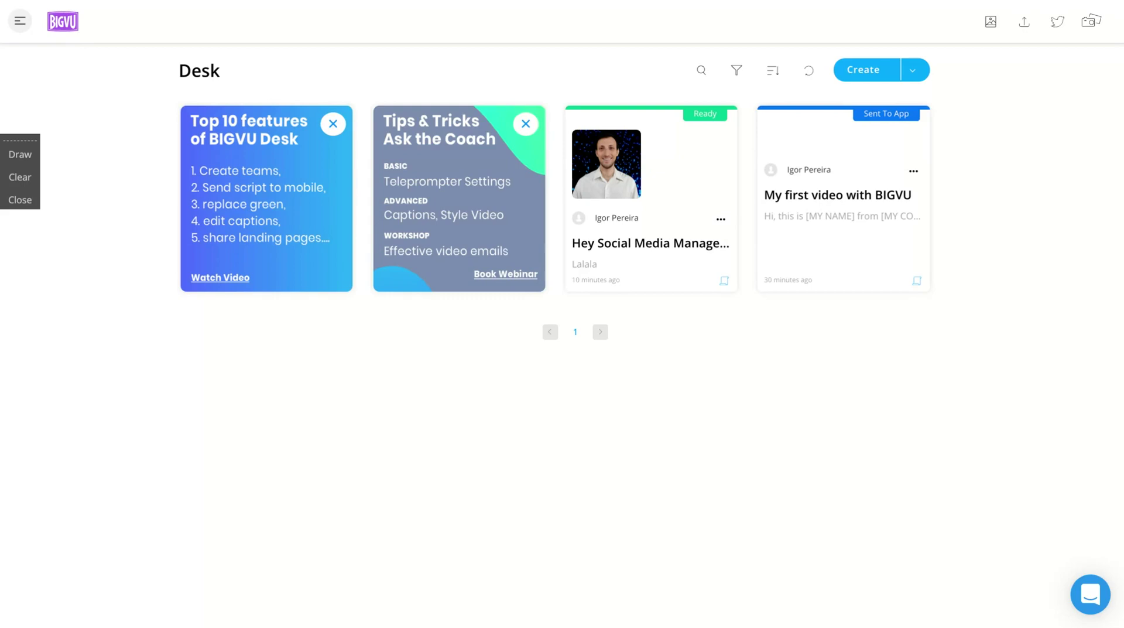
- Open the "Hey Social Media Managers.mp4" project on the BIGVU Desk and delete its existing script text
{"action": "left_click", "coordinate": [686, 196]}
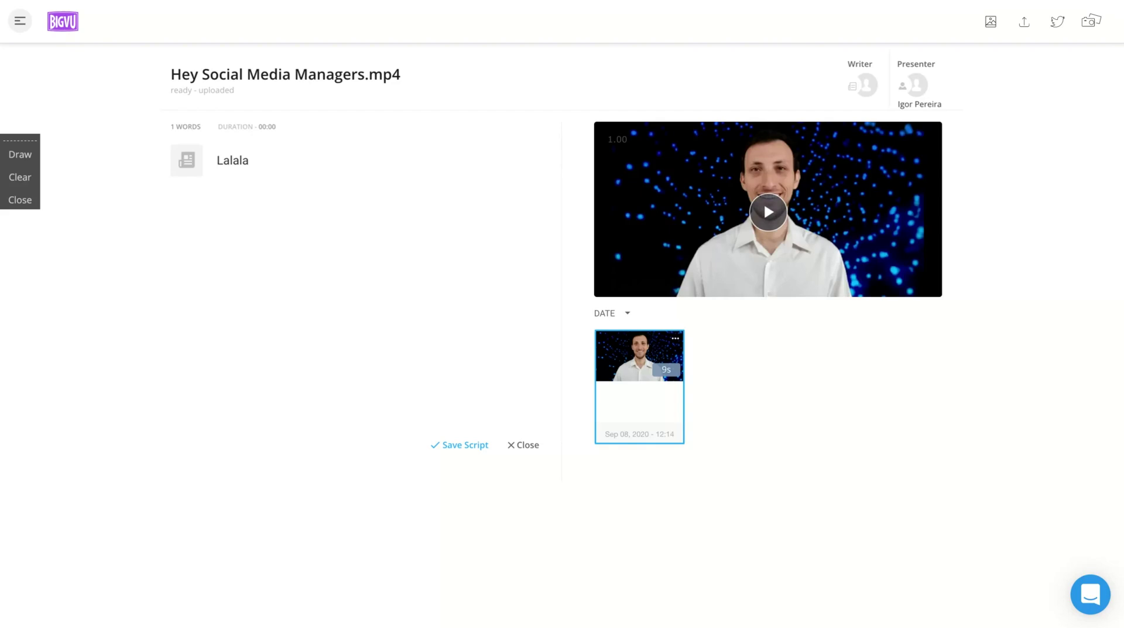
{"action": "left_click", "coordinate": [253, 168]}
{"action": "double_click", "coordinate": [252, 168]}
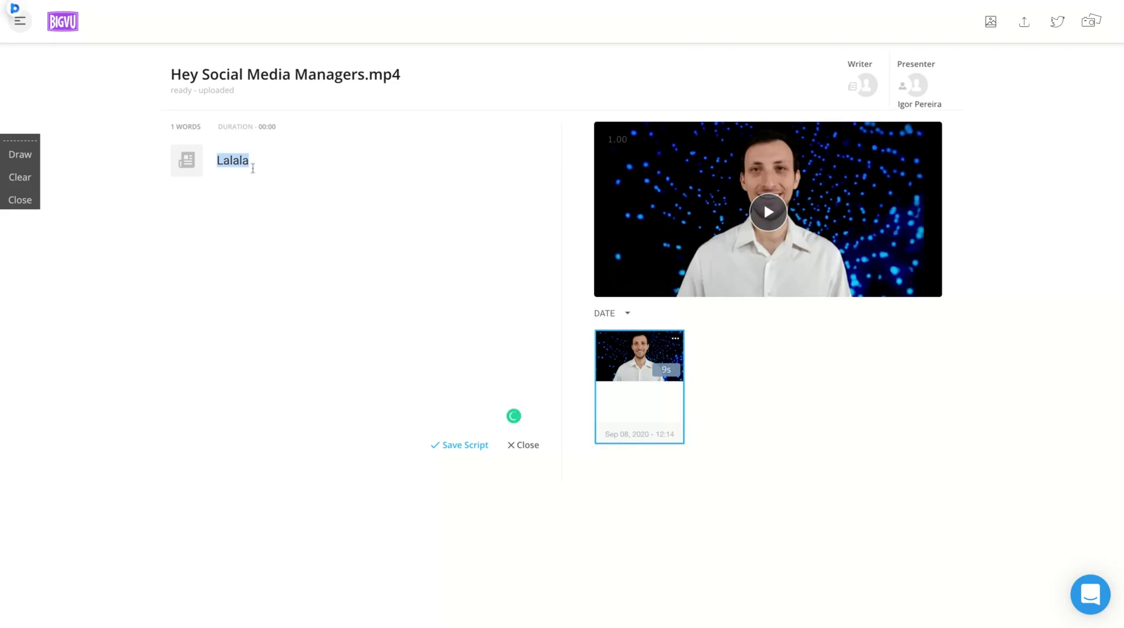
{"action": "key", "text": "BackSpace"}
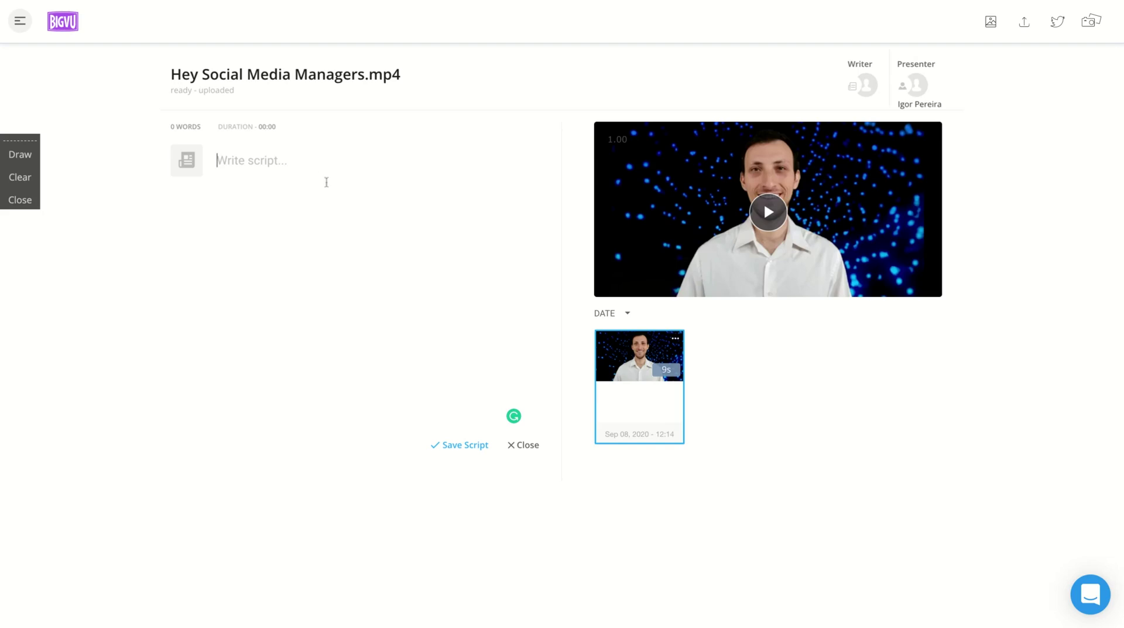
- Write the placeholder script lines "dsdsldsldlsldds", "dlsdlsdsdlsdlsdllsd", "d" and "sdsdlsldsldls", with the last three grouped in a second paragraph
{"action": "type", "text": "dsdsldsldlsldds"}
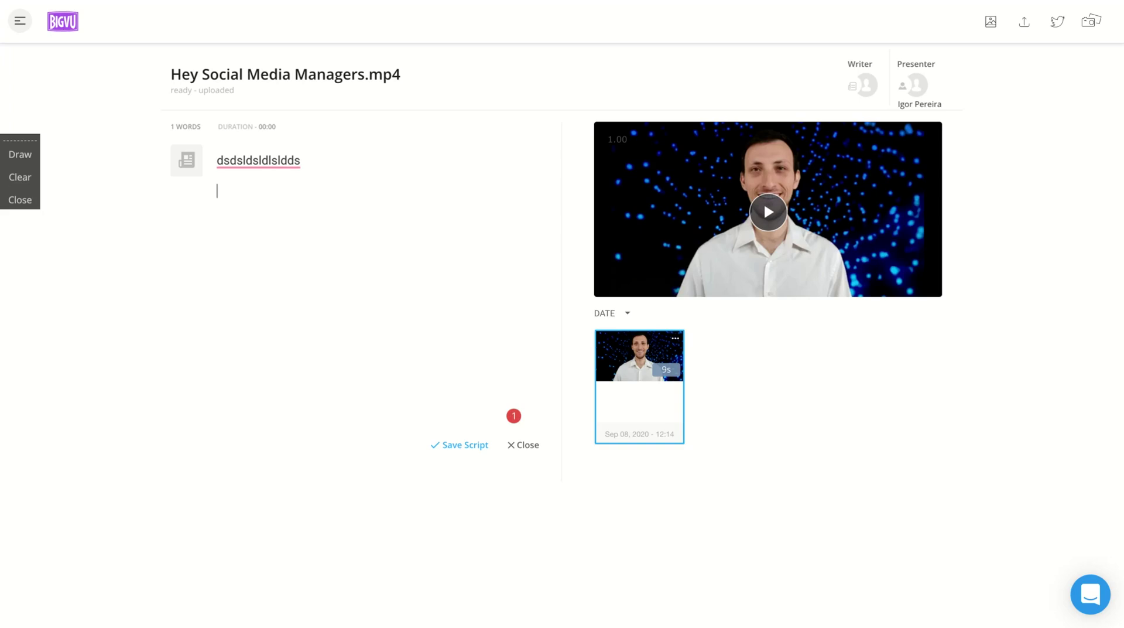
{"action": "key", "text": "Return"}
{"action": "type", "text": "dlsdlsdsdlsdlsdllsd"}
{"action": "key", "text": "shift+Return"}
{"action": "type", "text": "d"}
{"action": "key", "text": "shift+Return"}
{"action": "type", "text": "sdsdlsldsldls"}
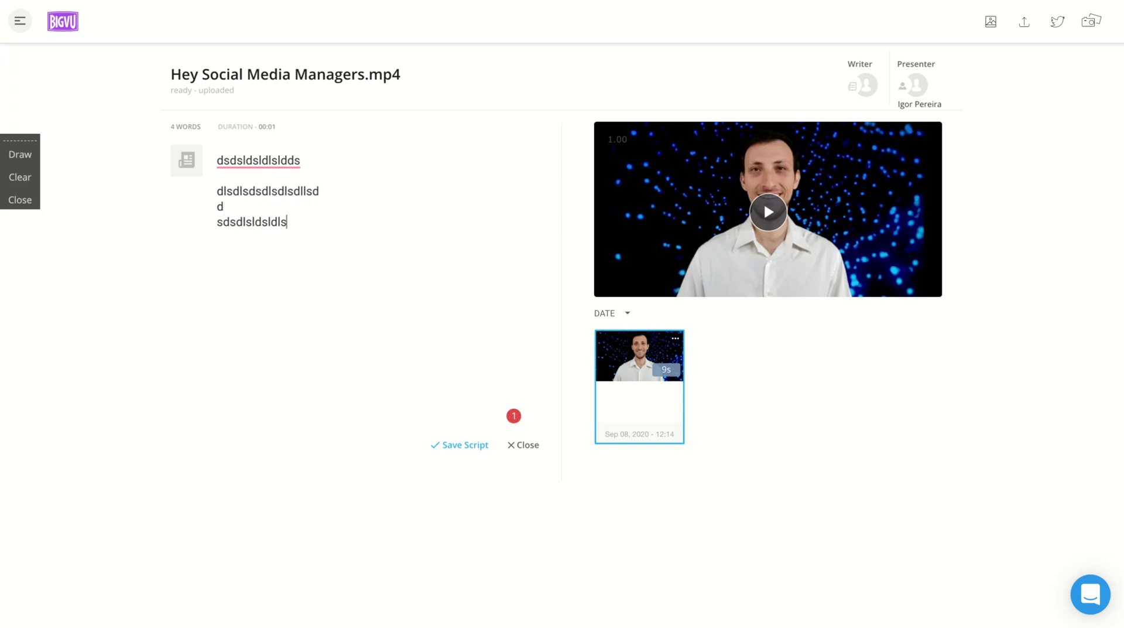
- Add a new script paragraph reading "Helo, I'm typing my script." and save the script
{"action": "key", "text": "Return"}
{"action": "type", "text": "Helo, I'm typing my script."}
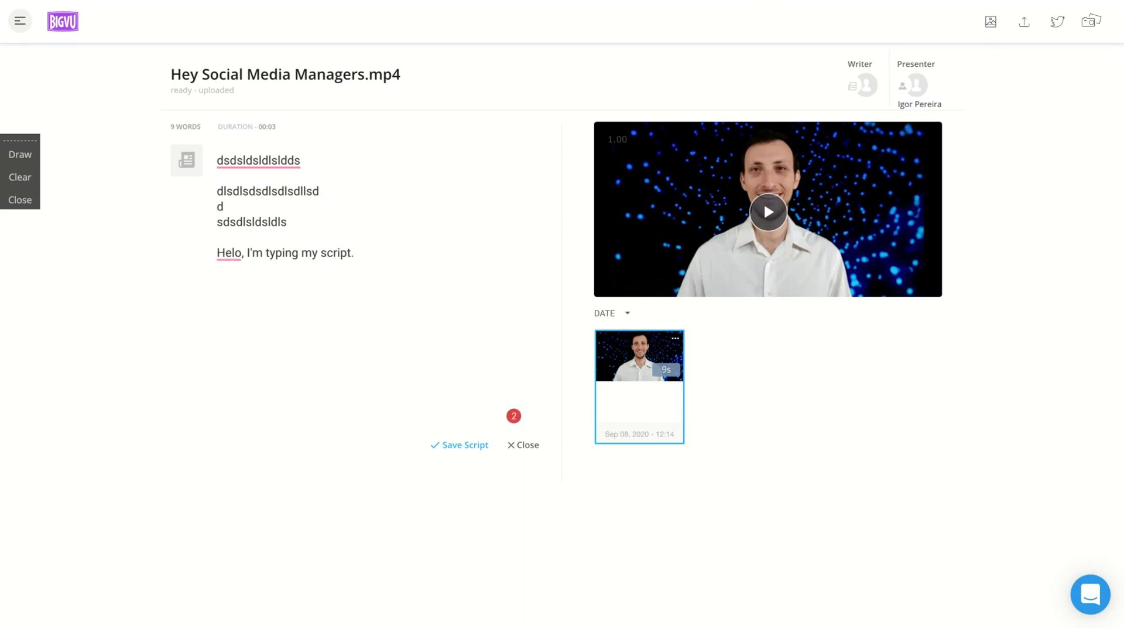
{"action": "left_click", "coordinate": [459, 447]}
{"action": "key", "text": "ctrl+a"}
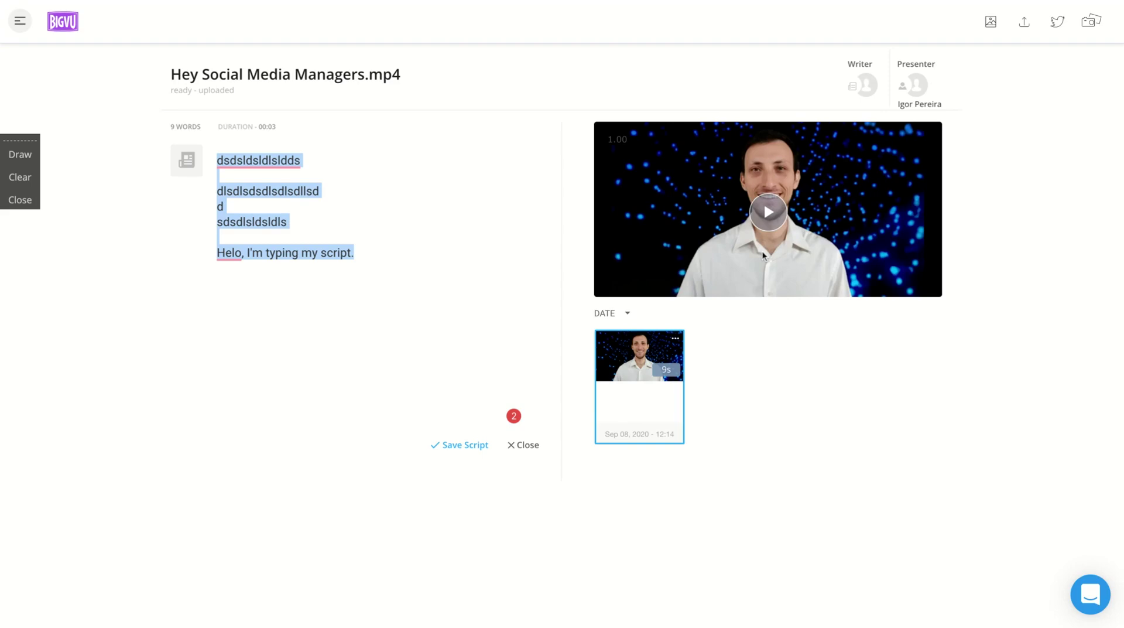
- Look over the profile page, then the branding logos and the template options of the Condensed Captions titling
{"action": "left_click", "coordinate": [21, 21]}
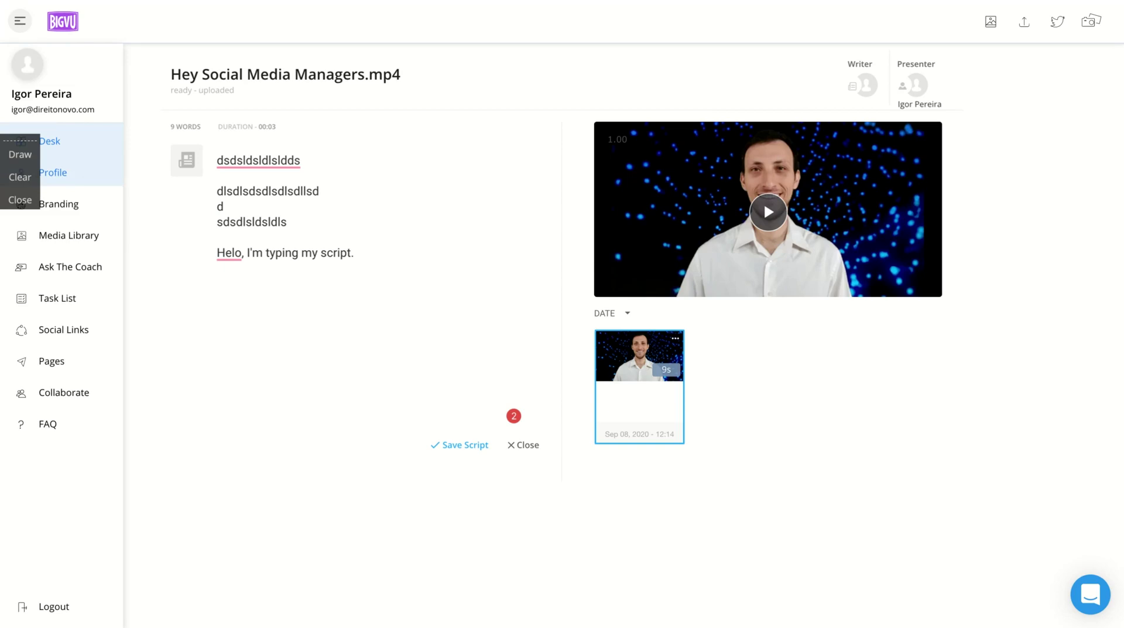
{"action": "left_click", "coordinate": [83, 164]}
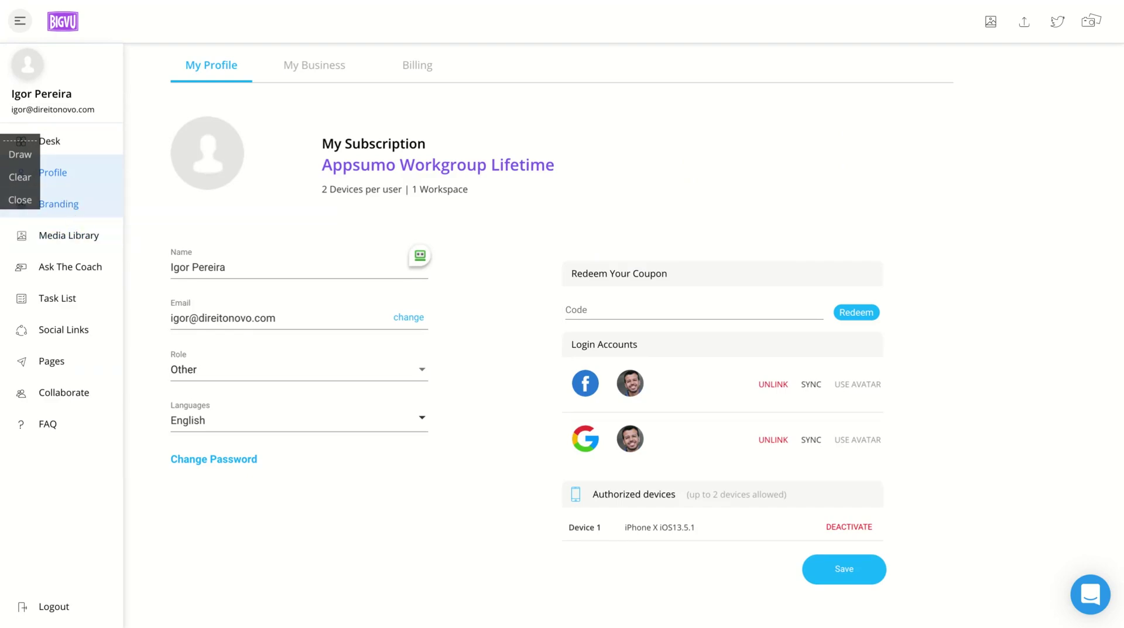
{"action": "left_click", "coordinate": [59, 203]}
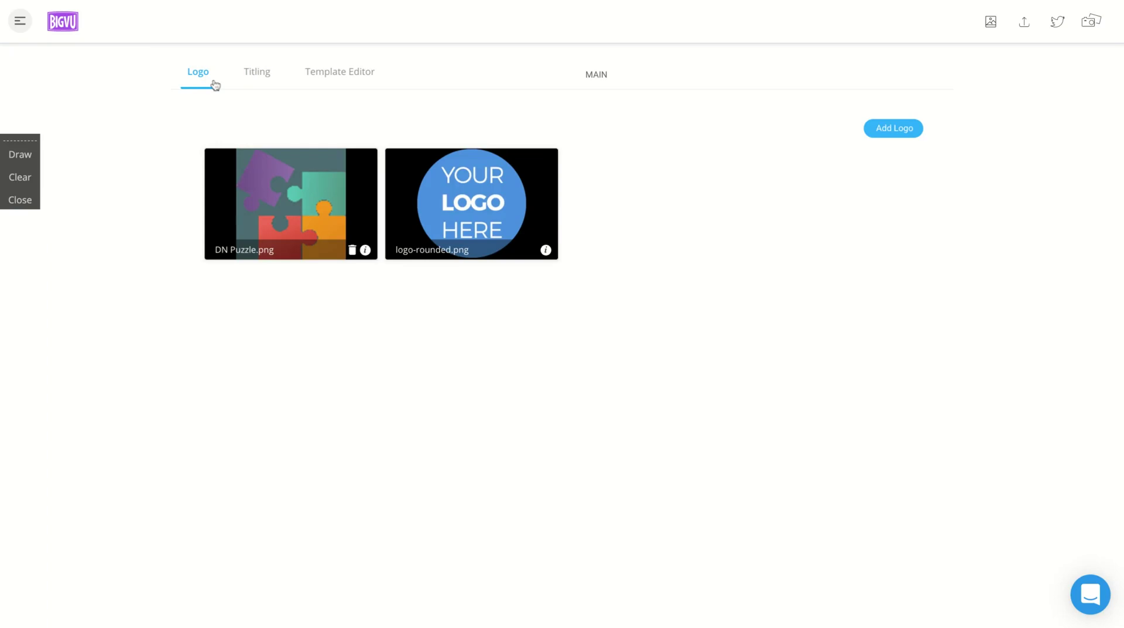
{"action": "left_click", "coordinate": [259, 70]}
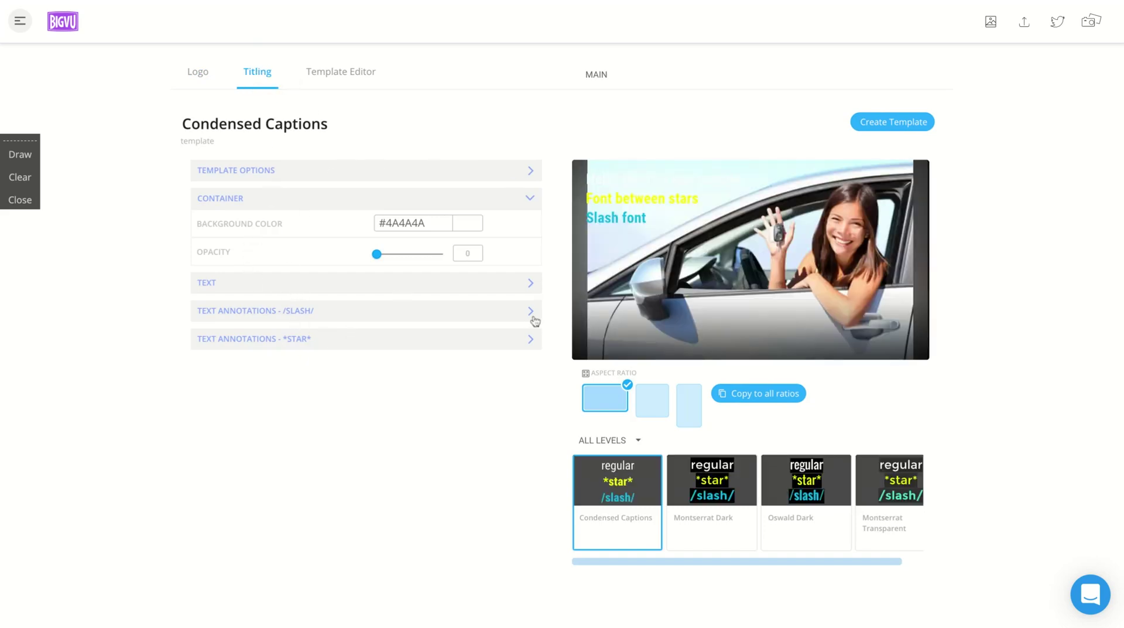
{"action": "left_click", "coordinate": [279, 175]}
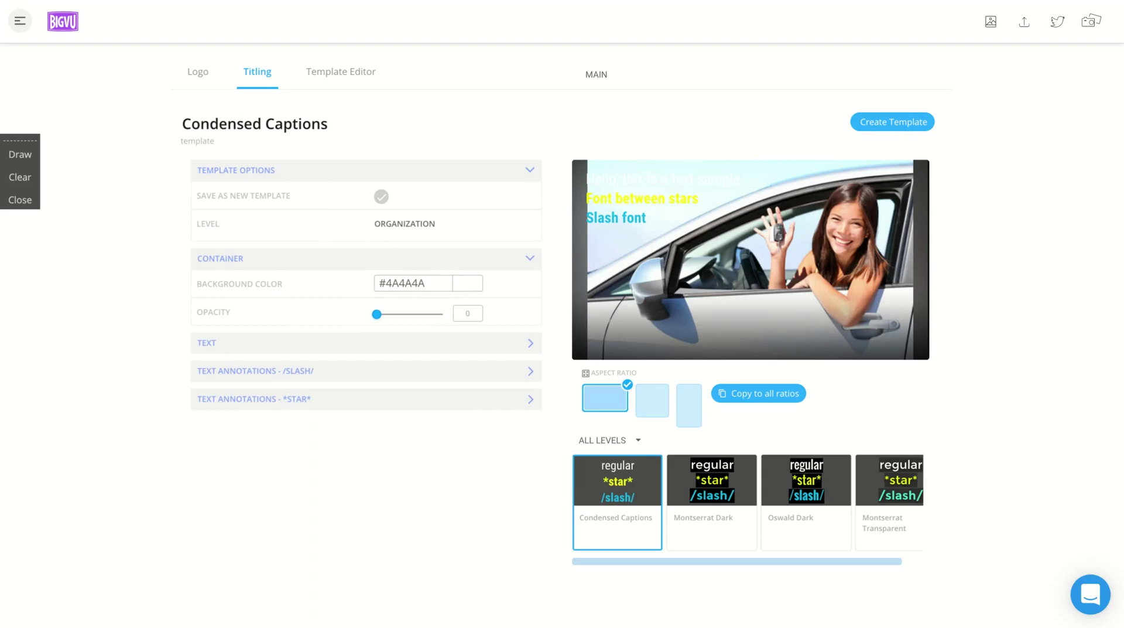
- Examine the branding Template Editor, comparing the Mustard Full Length and Ocean Full Length templates and their color attributes
{"action": "left_click", "coordinate": [355, 72]}
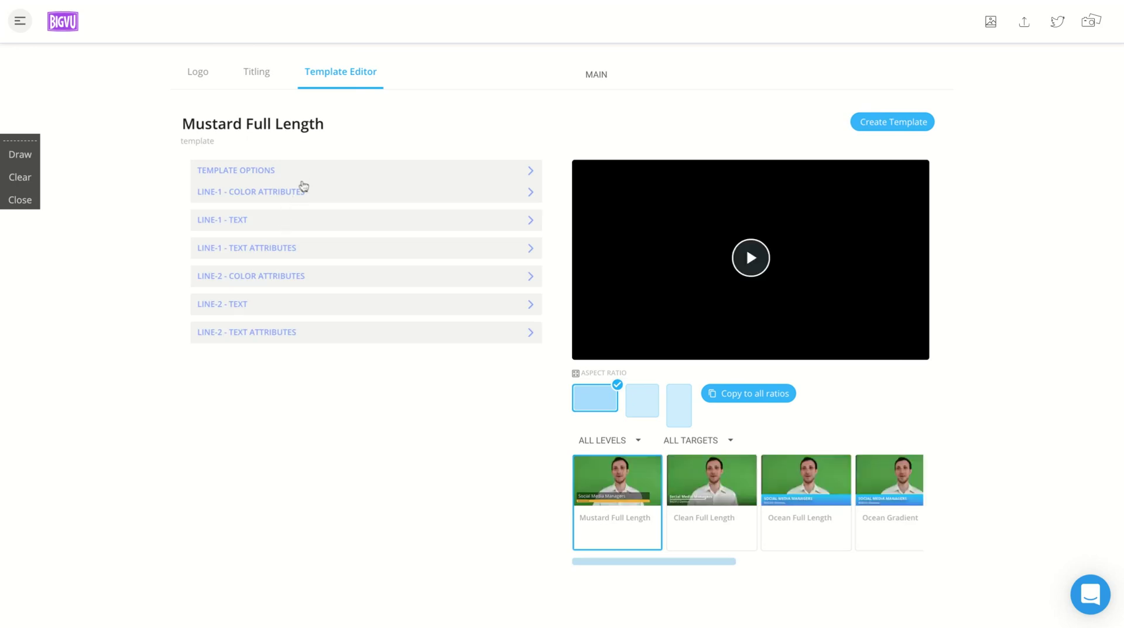
{"action": "left_click", "coordinate": [305, 191]}
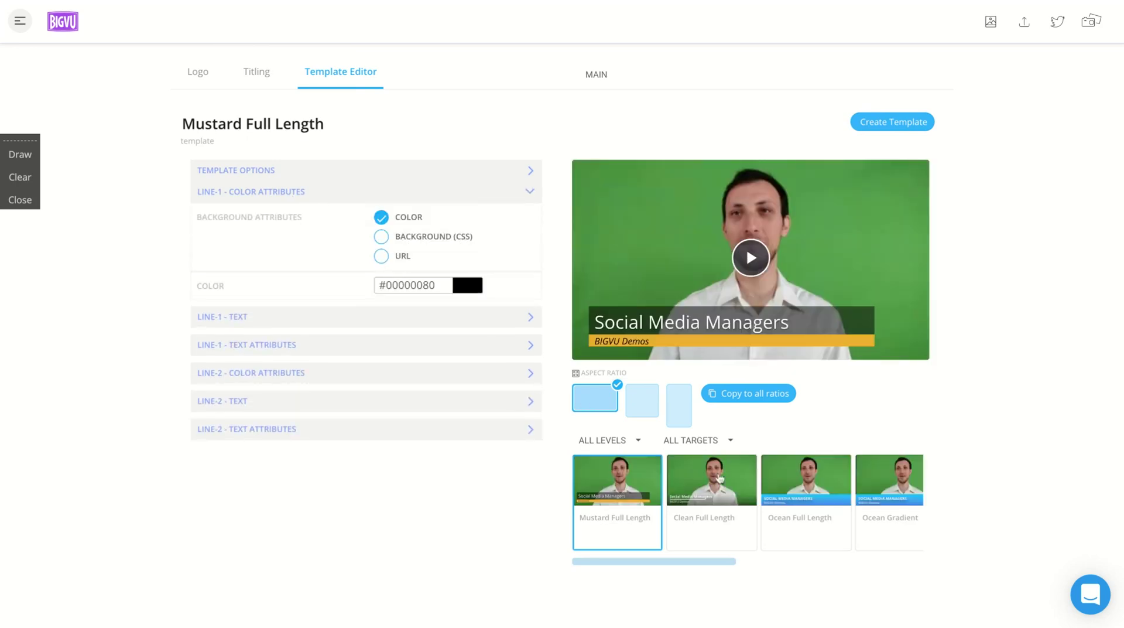
{"action": "left_click", "coordinate": [809, 501]}
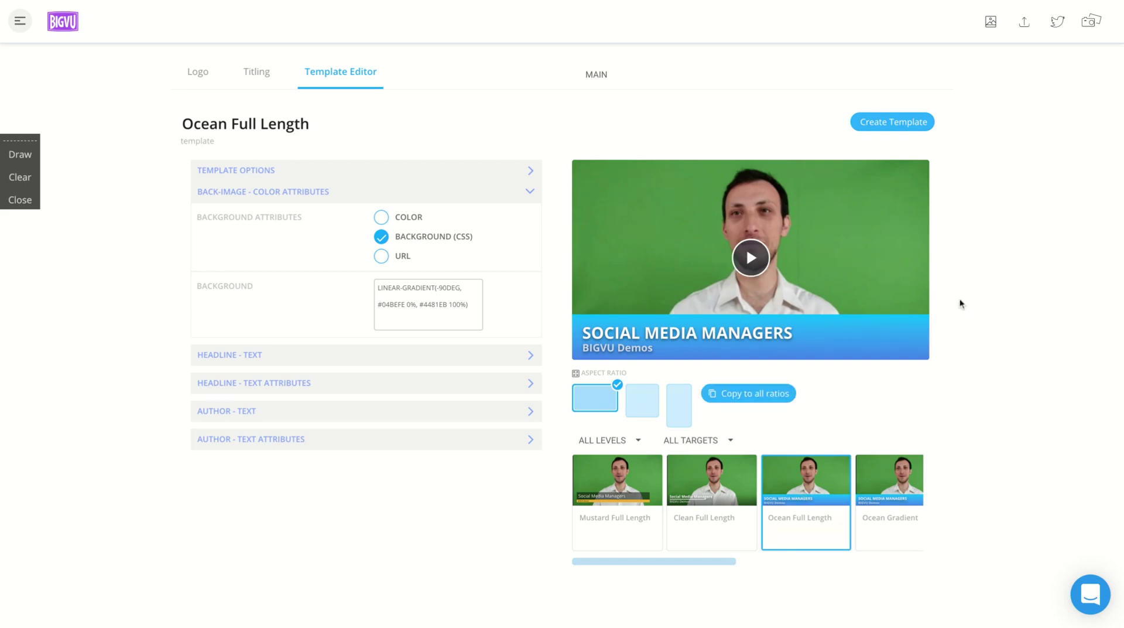
{"action": "left_click", "coordinate": [611, 498]}
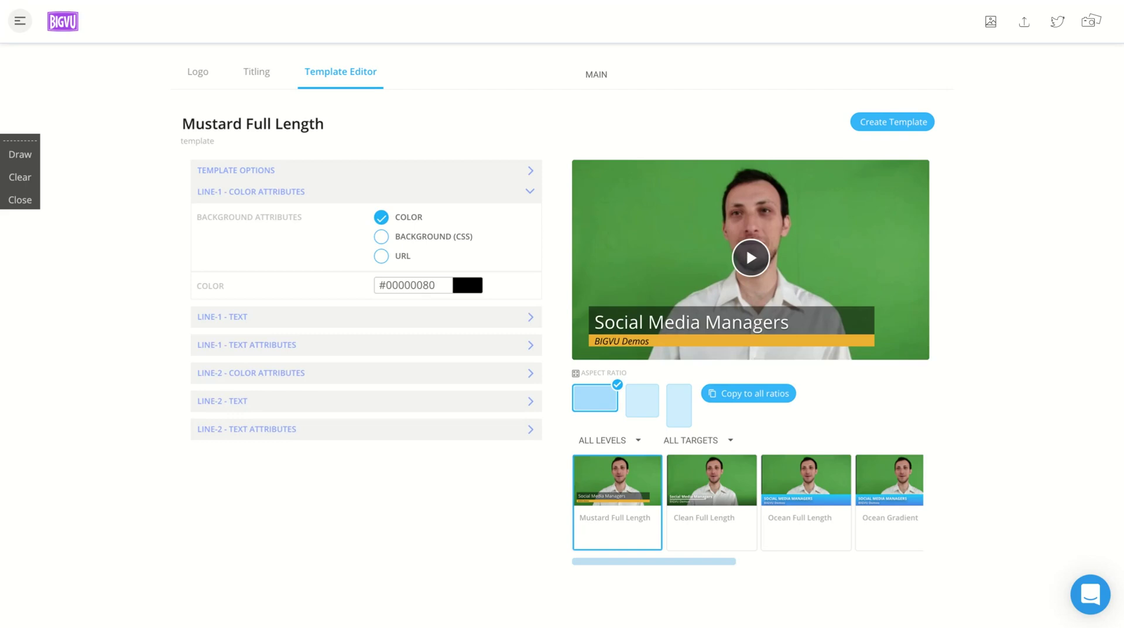
- View the uploads in the Media Library and the processing jobs in the Task List
{"action": "left_click", "coordinate": [19, 23]}
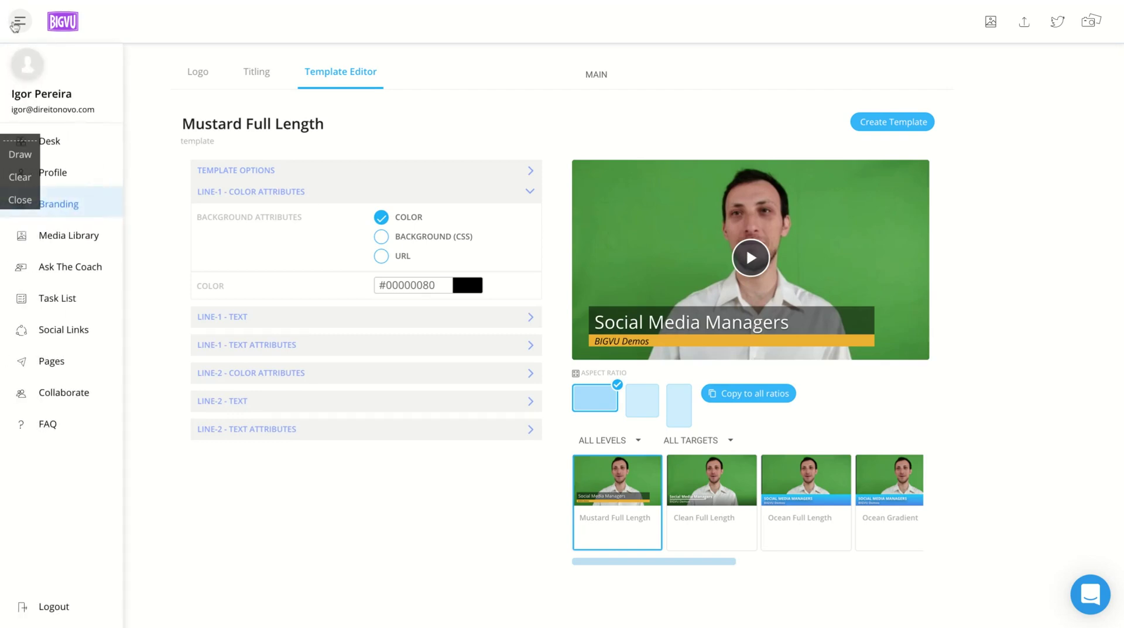
{"action": "left_click", "coordinate": [93, 238]}
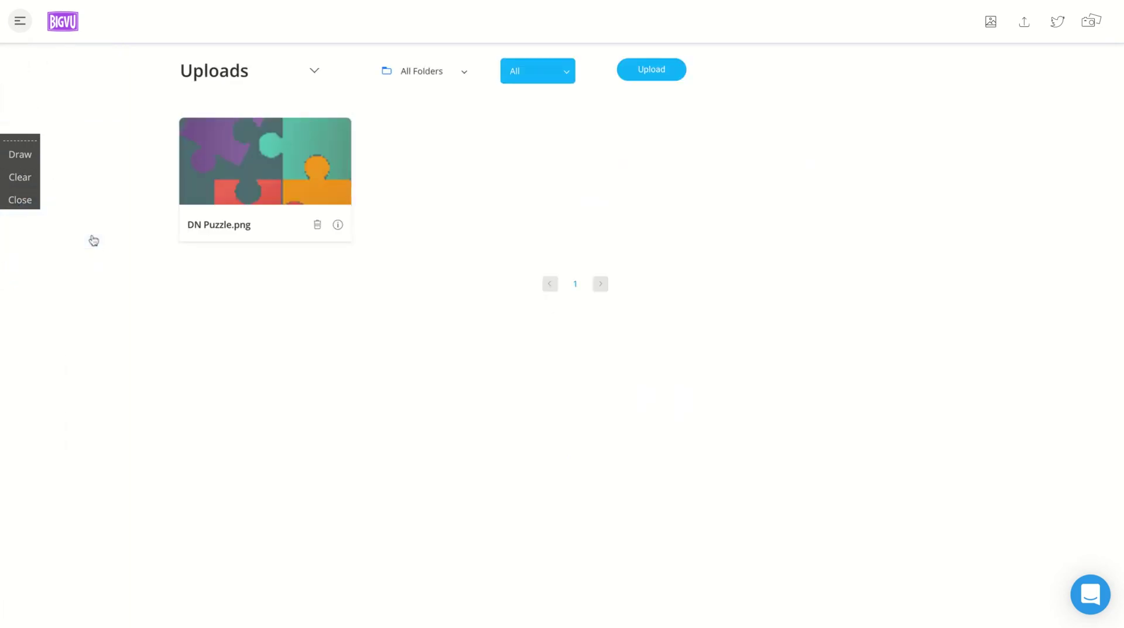
{"action": "left_click", "coordinate": [19, 23]}
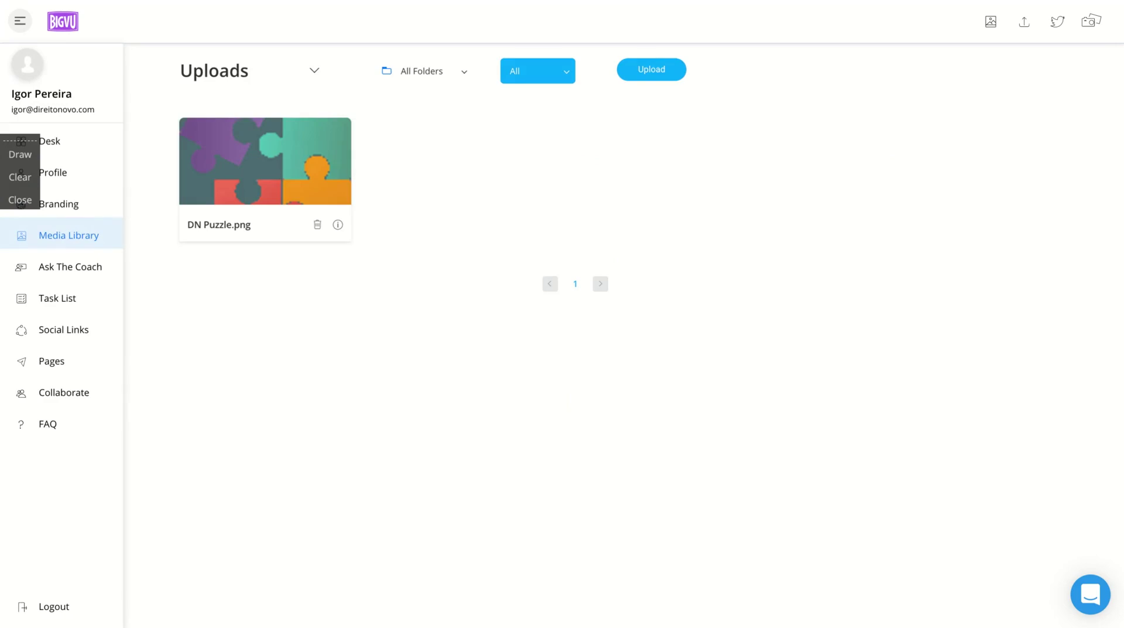
{"action": "left_click", "coordinate": [32, 302]}
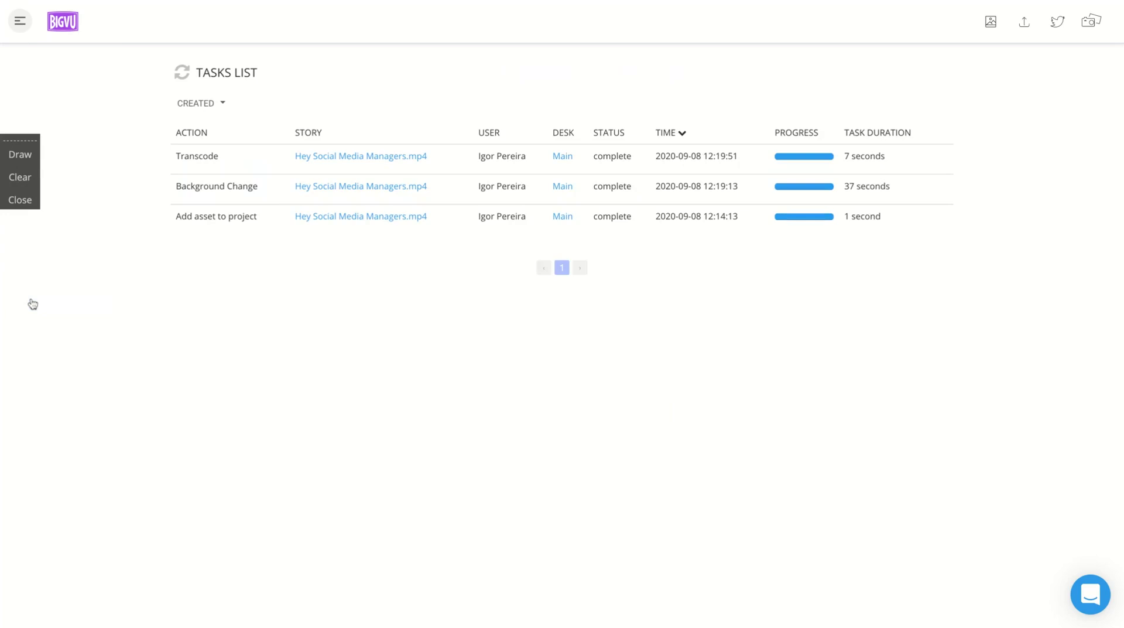
- View the connected social accounts under Social Links and the video Pages overview
{"action": "left_click", "coordinate": [21, 23]}
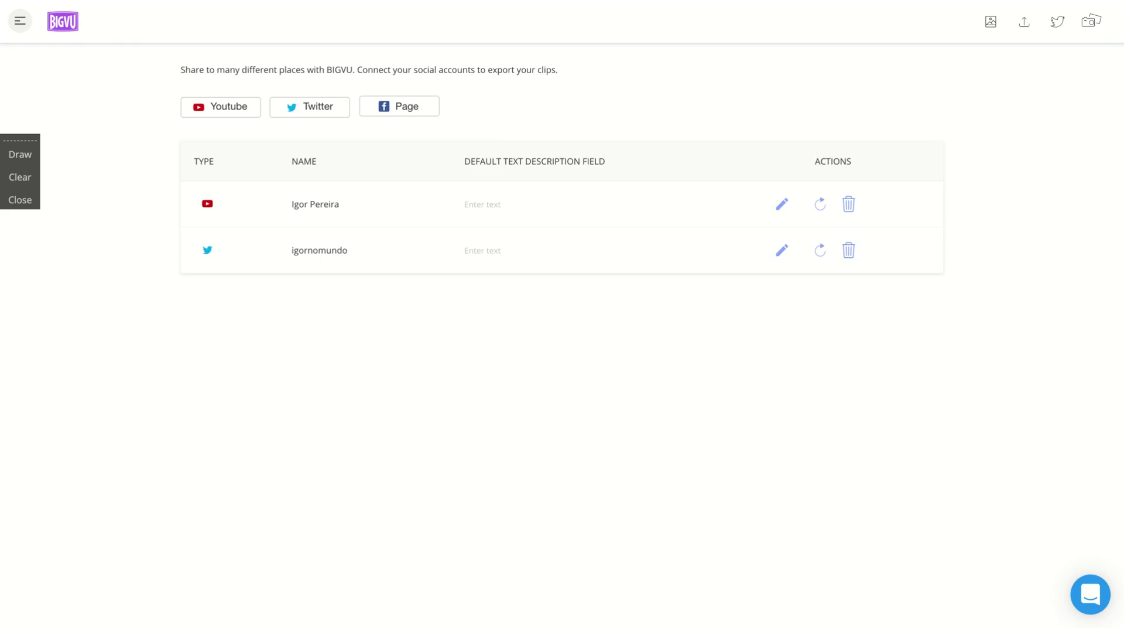
{"action": "left_click", "coordinate": [20, 20]}
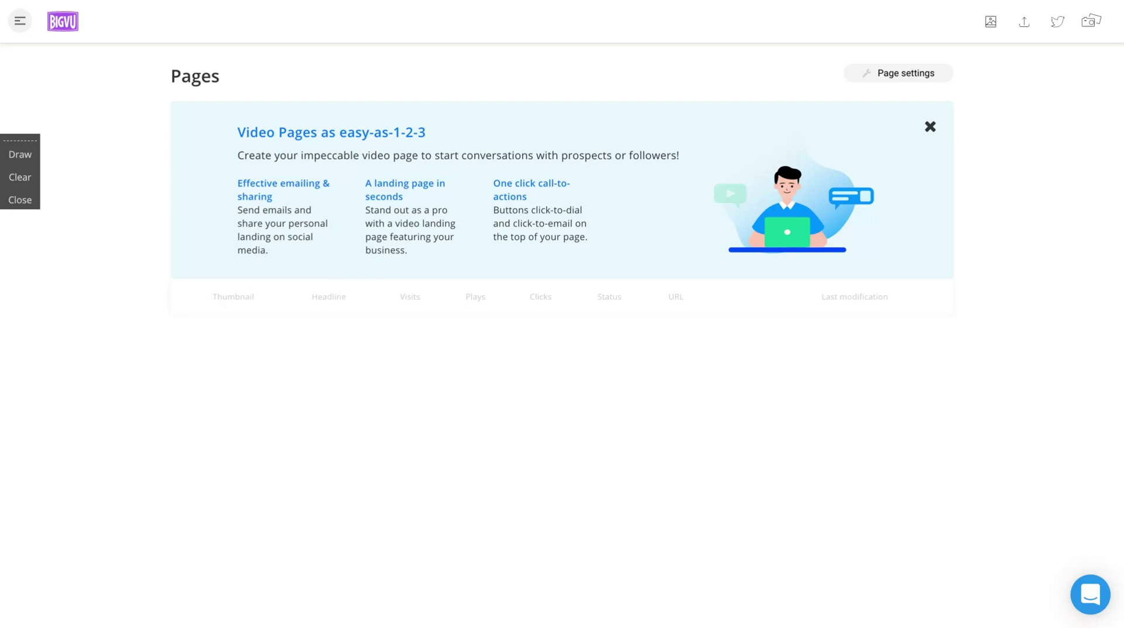
- Open the Collaborate page and save "DDP" as the company name for the collaboration plan
{"action": "left_click", "coordinate": [20, 21]}
{"action": "left_click", "coordinate": [73, 401]}
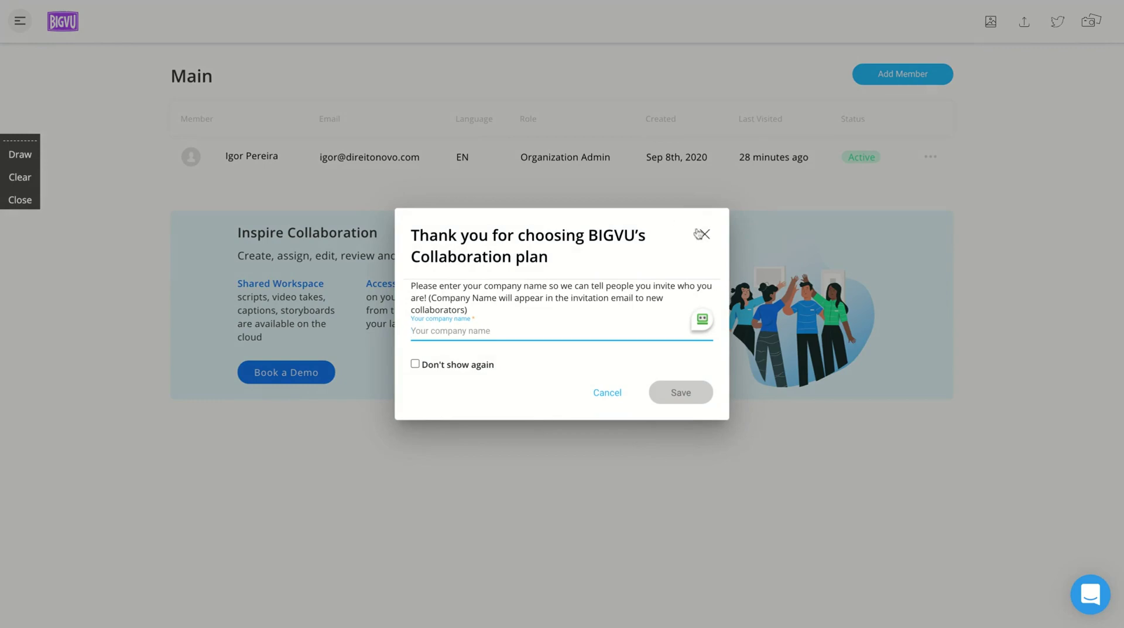
{"action": "type", "text": "DEP"}
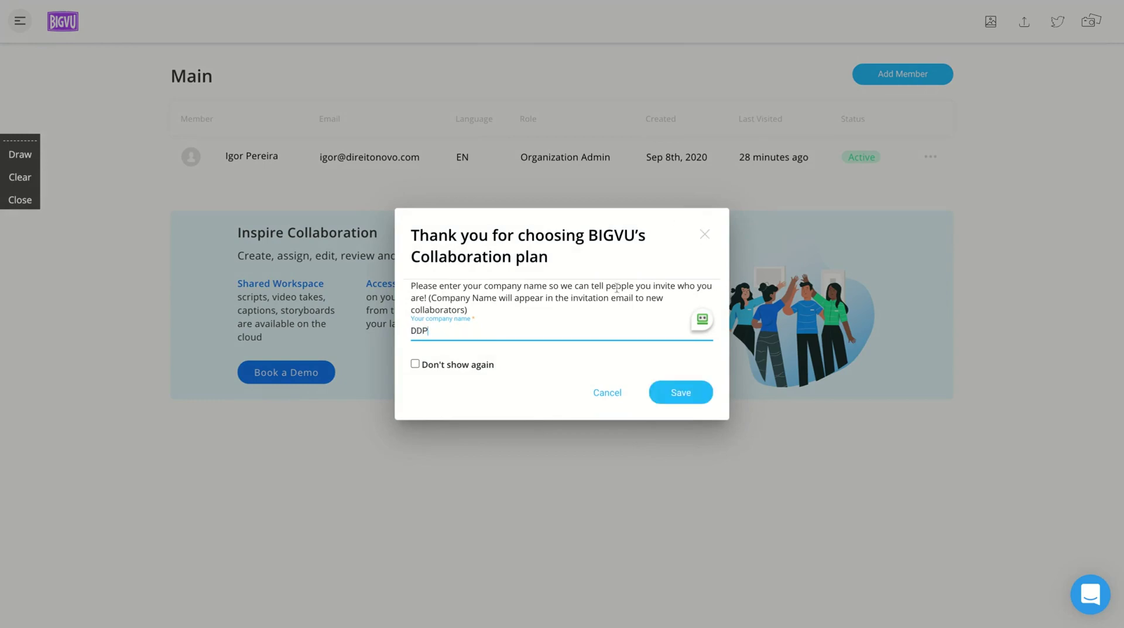
{"action": "left_click", "coordinate": [682, 394]}
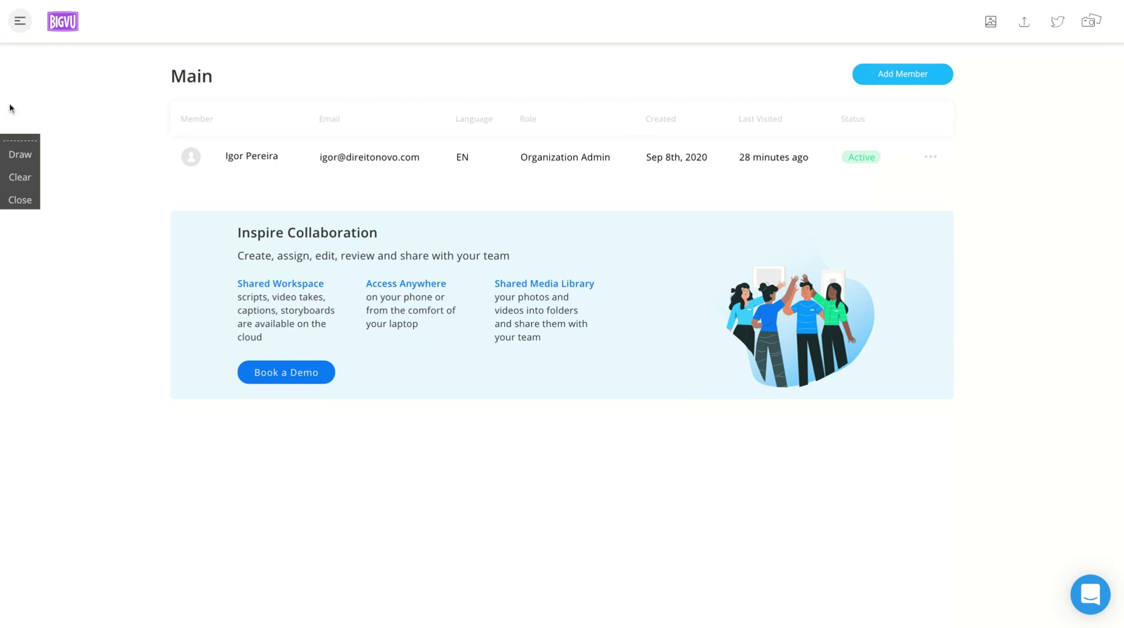
- Return to the Desk overview of video projects
{"action": "left_click", "coordinate": [13, 28]}
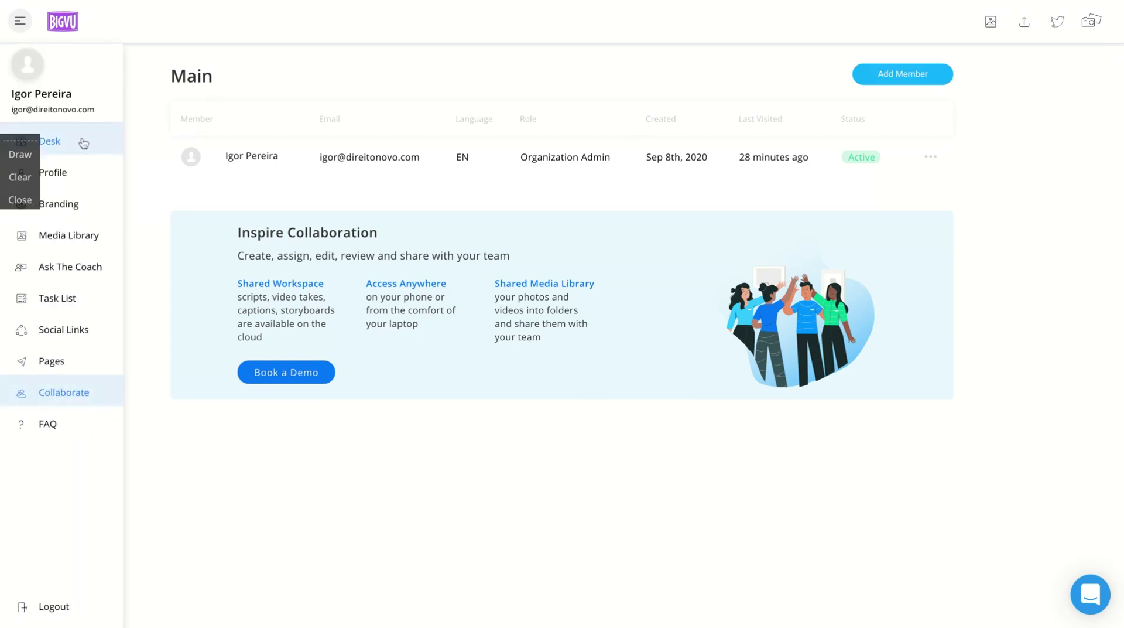
{"action": "left_click", "coordinate": [84, 143]}
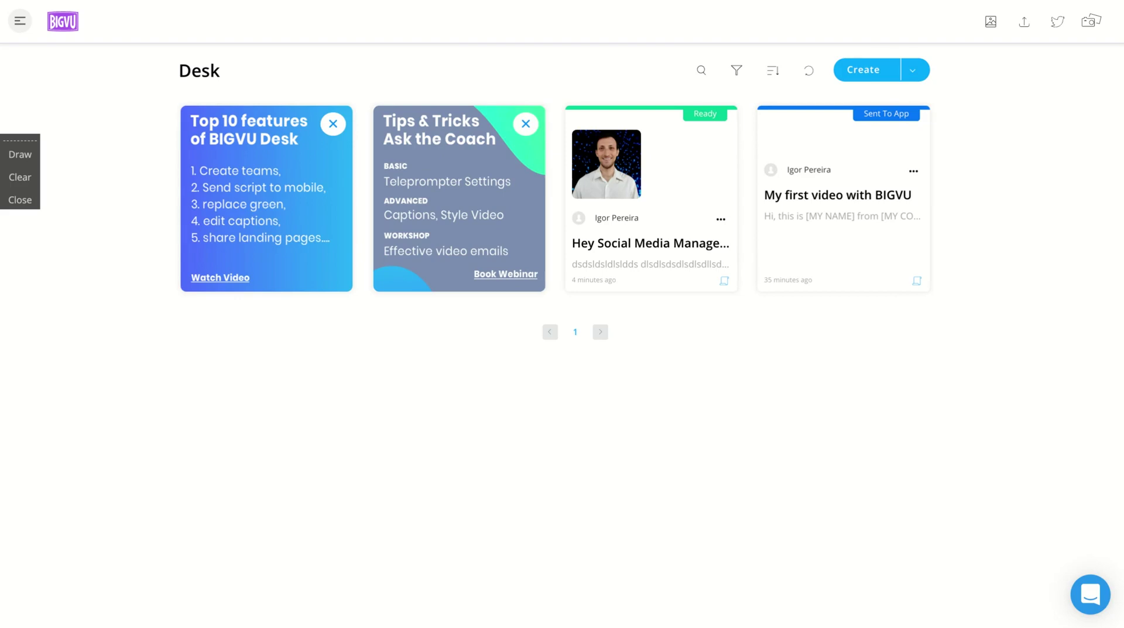
- Delete the "My first video with BIGVU" project and all its videos from the Desk
{"action": "mouse_move", "coordinate": [652, 123]}
{"action": "left_click", "coordinate": [913, 171]}
{"action": "left_click", "coordinate": [928, 268]}
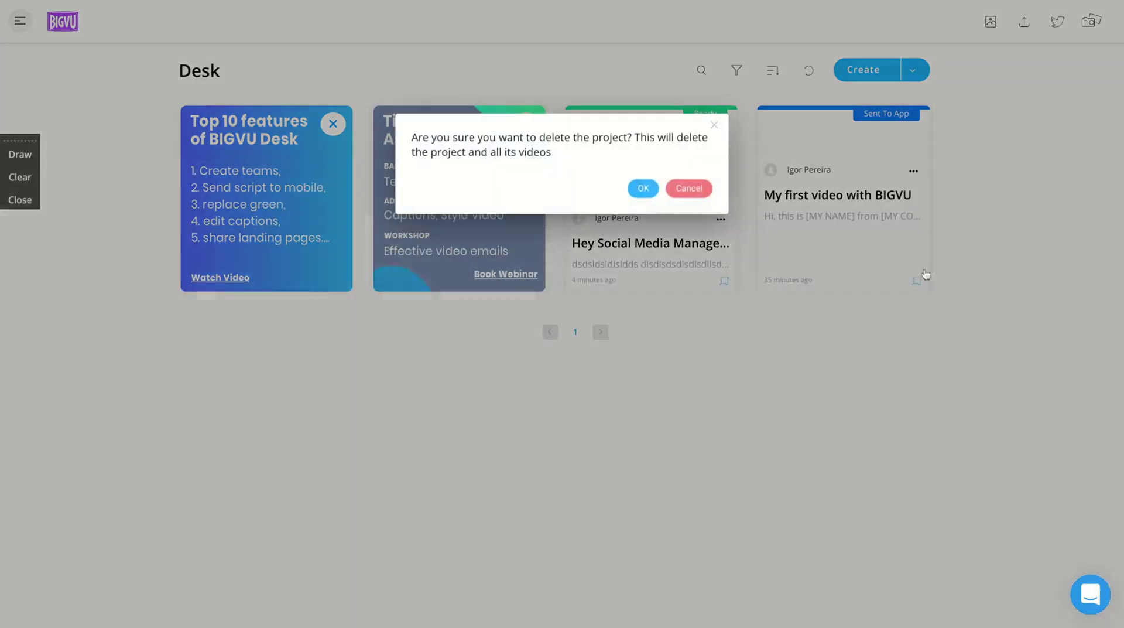
{"action": "left_click", "coordinate": [644, 189]}
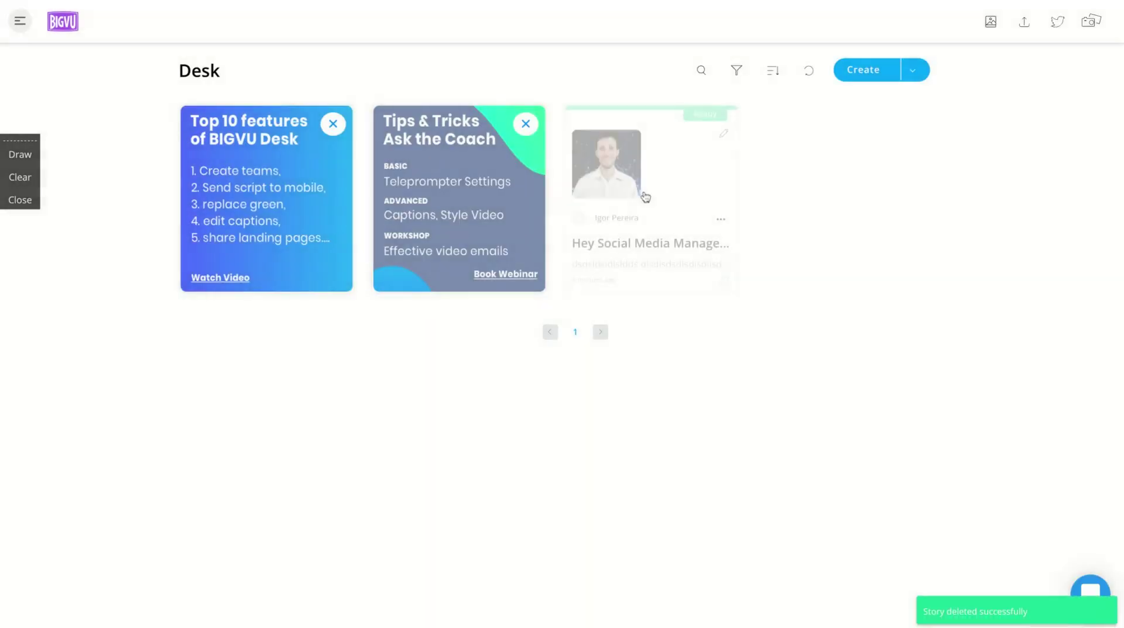
- Open the "Hey Social Media Managers" project and browse all three pages of replacement backgrounds for its video, discarding the background change
{"action": "left_click", "coordinate": [726, 137]}
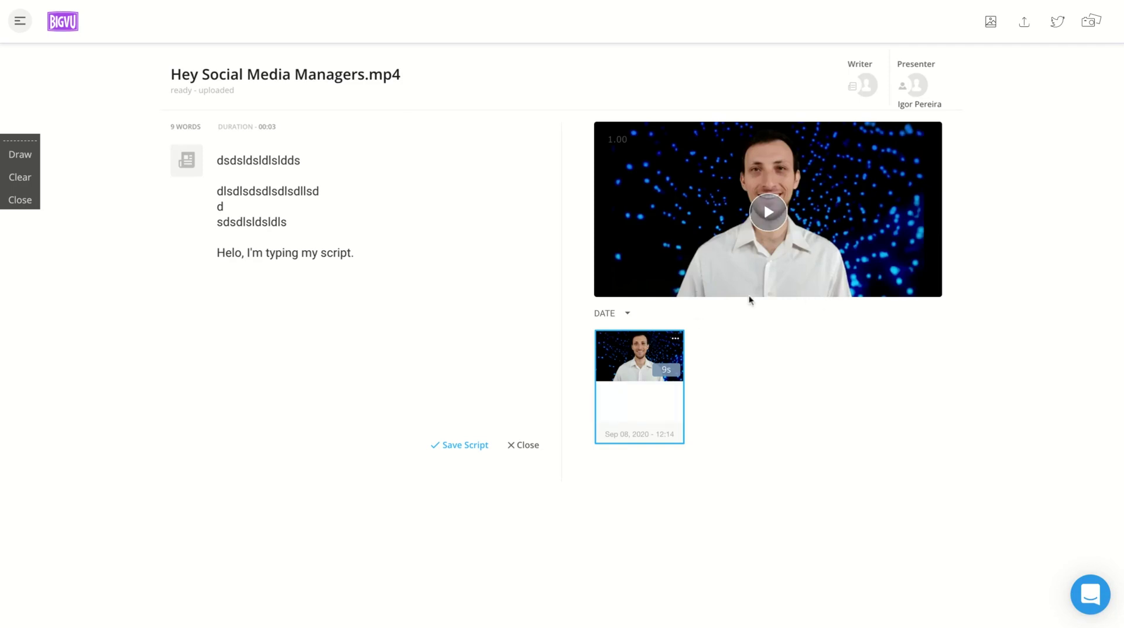
{"action": "left_click", "coordinate": [677, 339]}
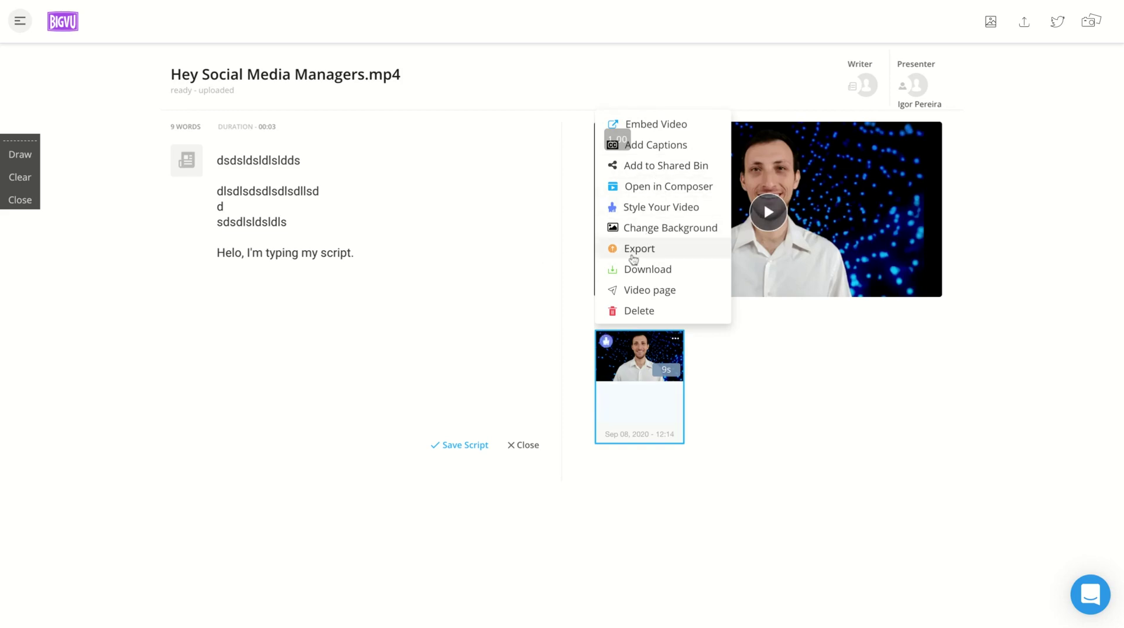
{"action": "left_click", "coordinate": [640, 230]}
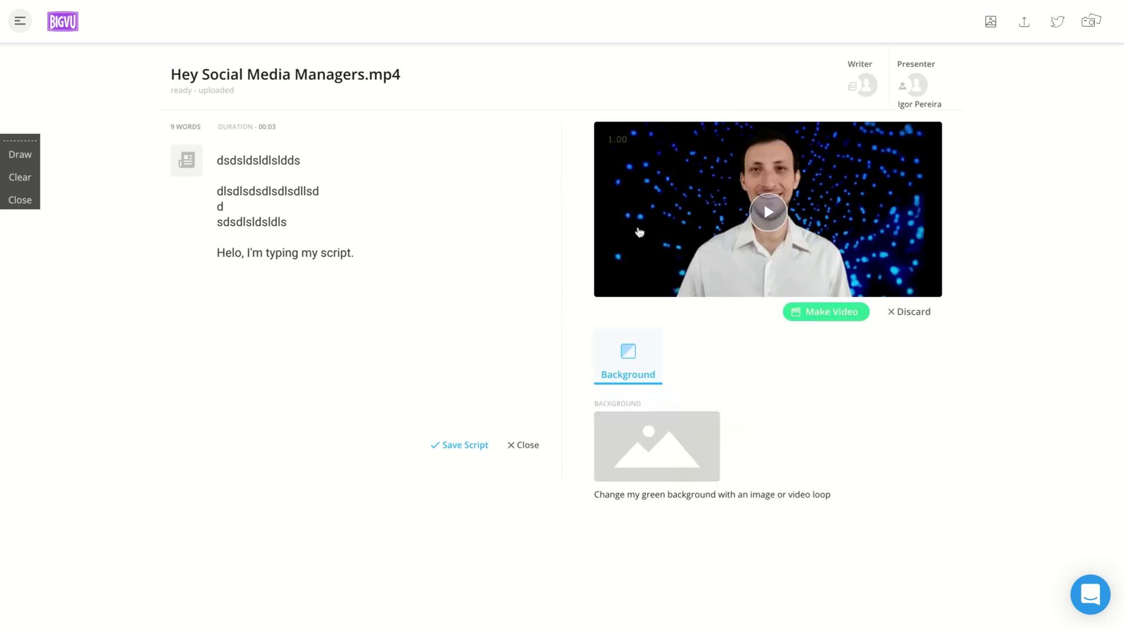
{"action": "left_click", "coordinate": [649, 444]}
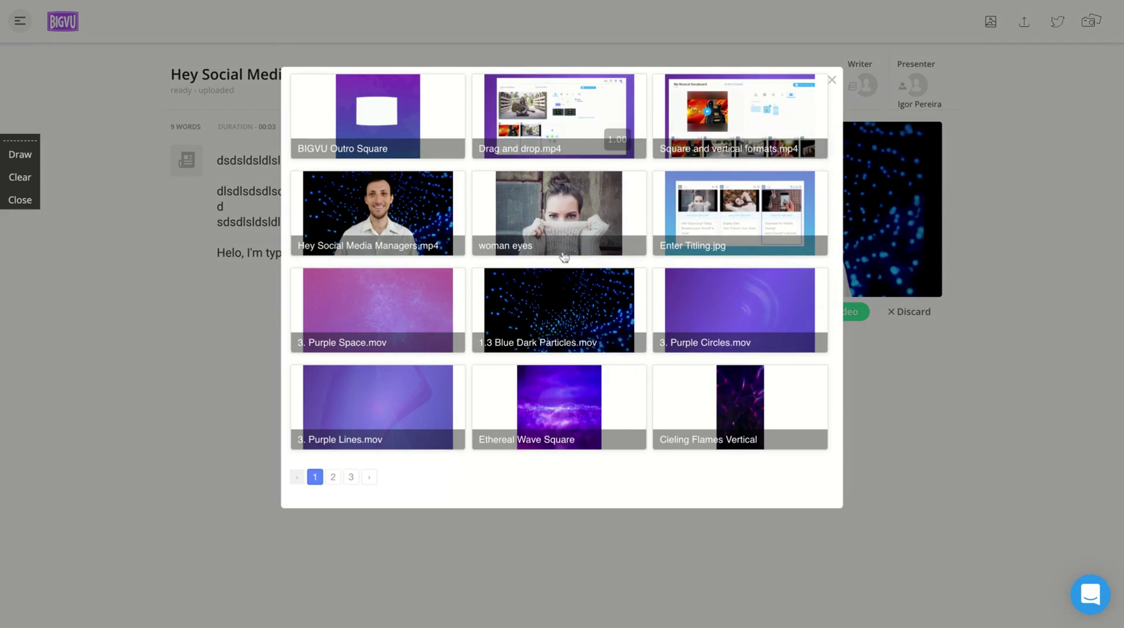
{"action": "left_click", "coordinate": [333, 477]}
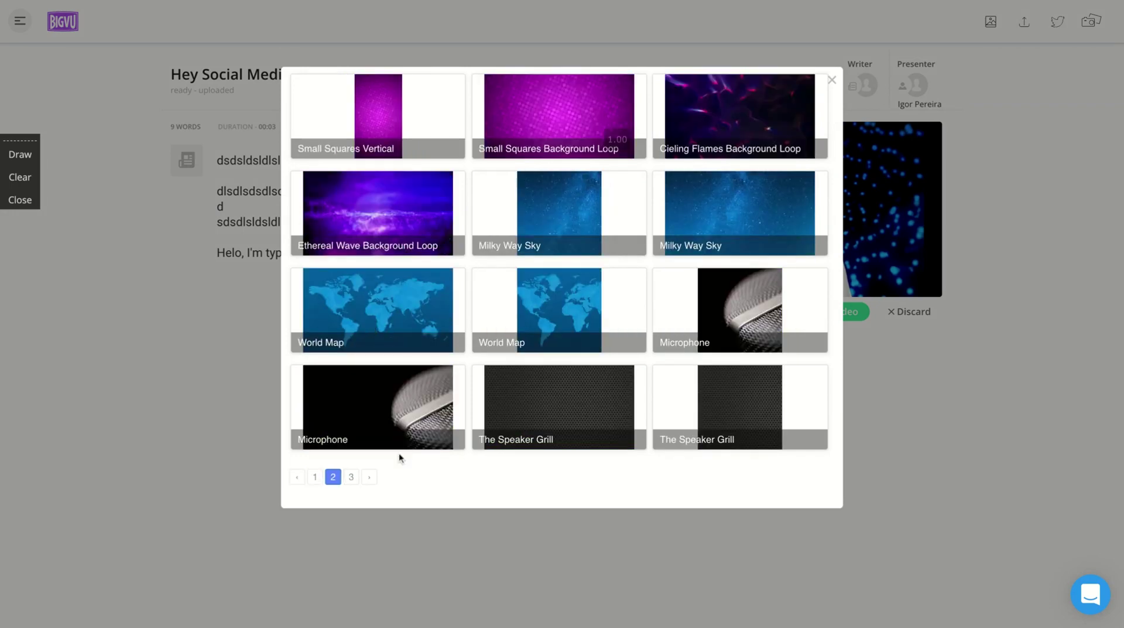
{"action": "left_click", "coordinate": [347, 480]}
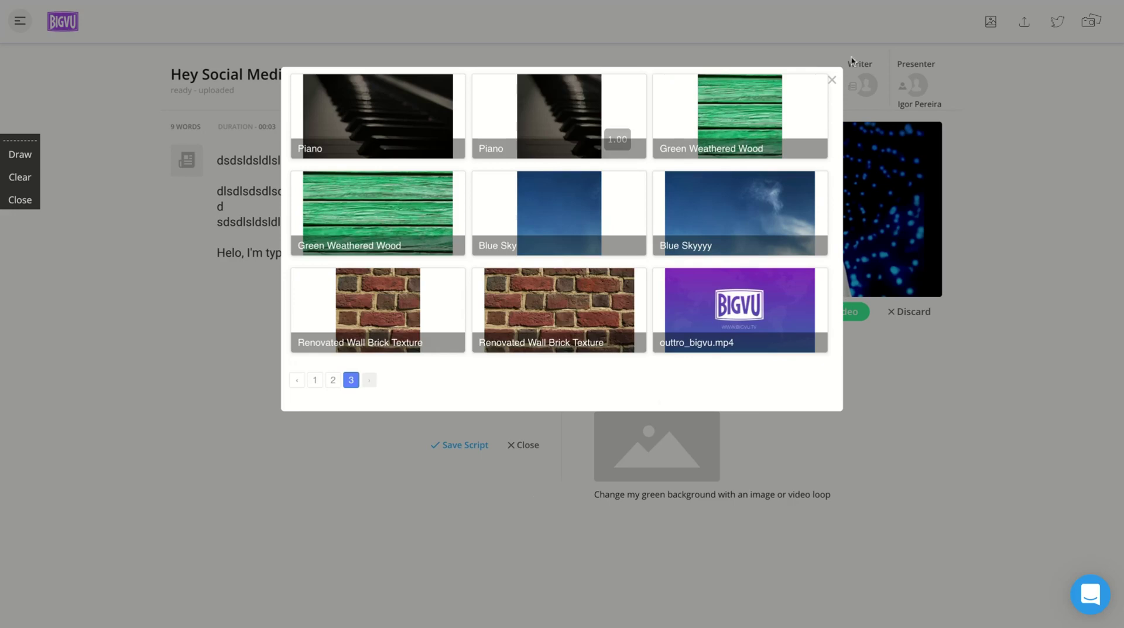
{"action": "left_click", "coordinate": [833, 80]}
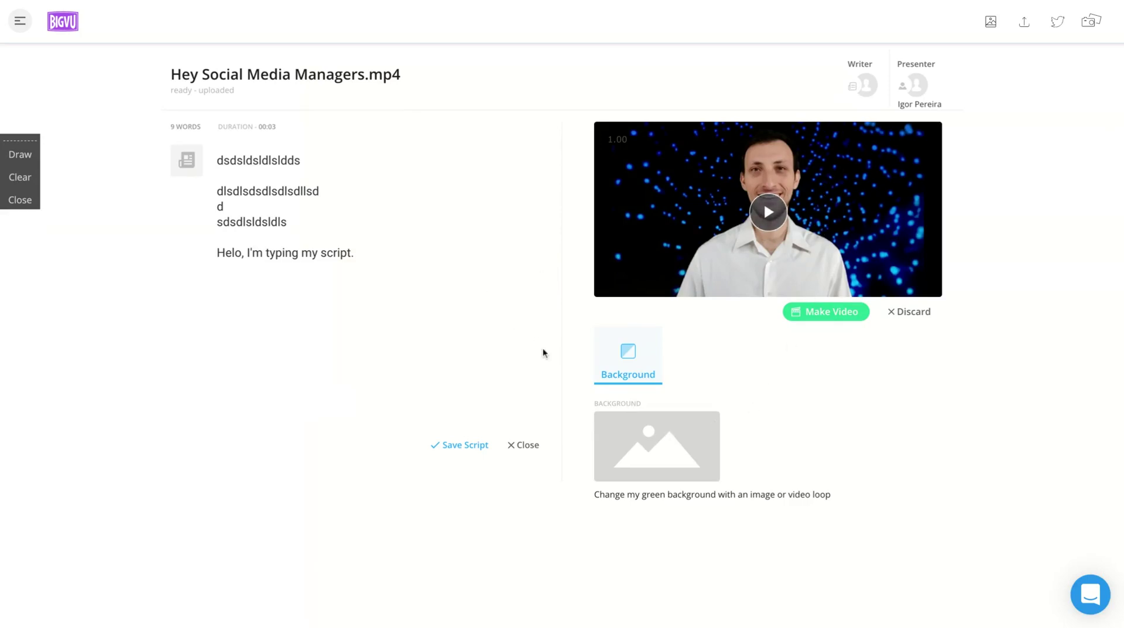
{"action": "left_click", "coordinate": [909, 316]}
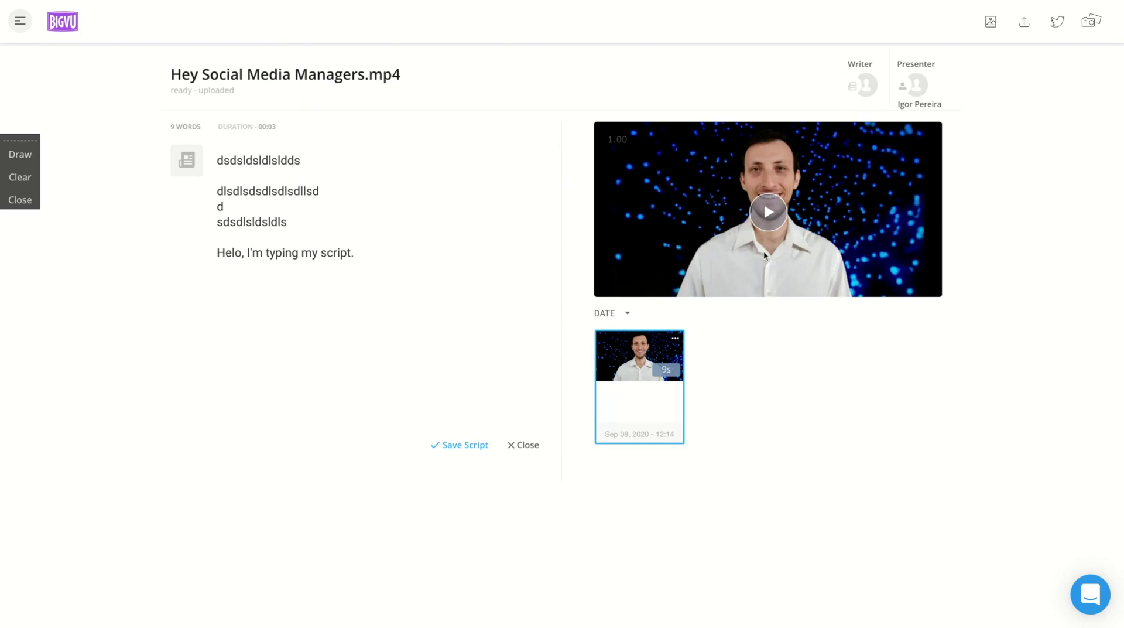
- Open the project's video in Composer, proceeding without closed captions
{"action": "mouse_move", "coordinate": [662, 344]}
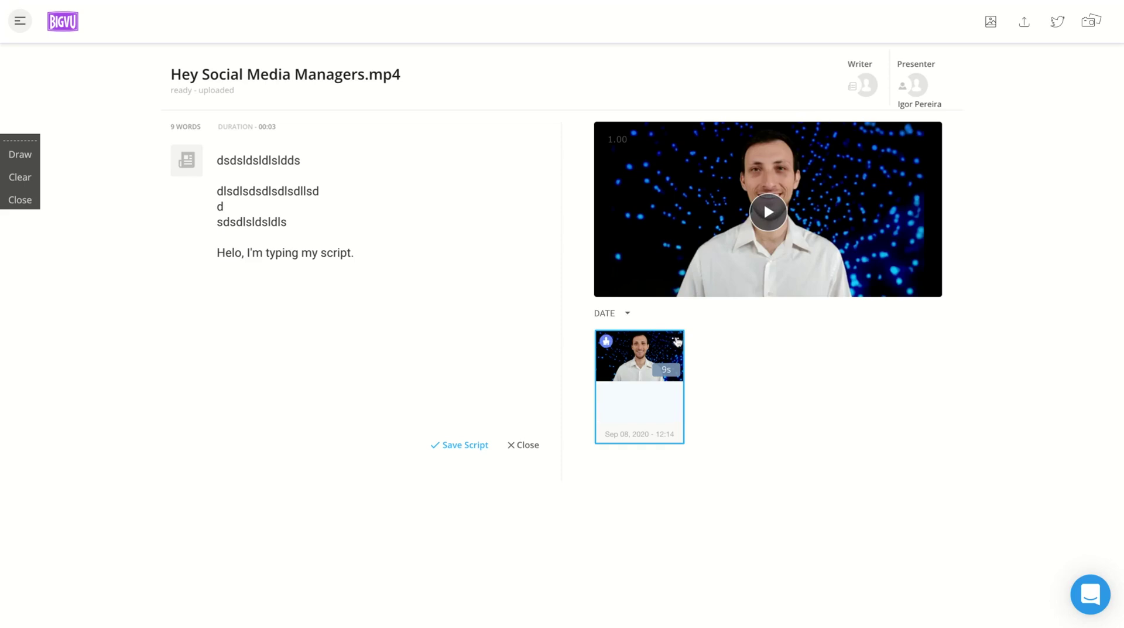
{"action": "left_click", "coordinate": [676, 338]}
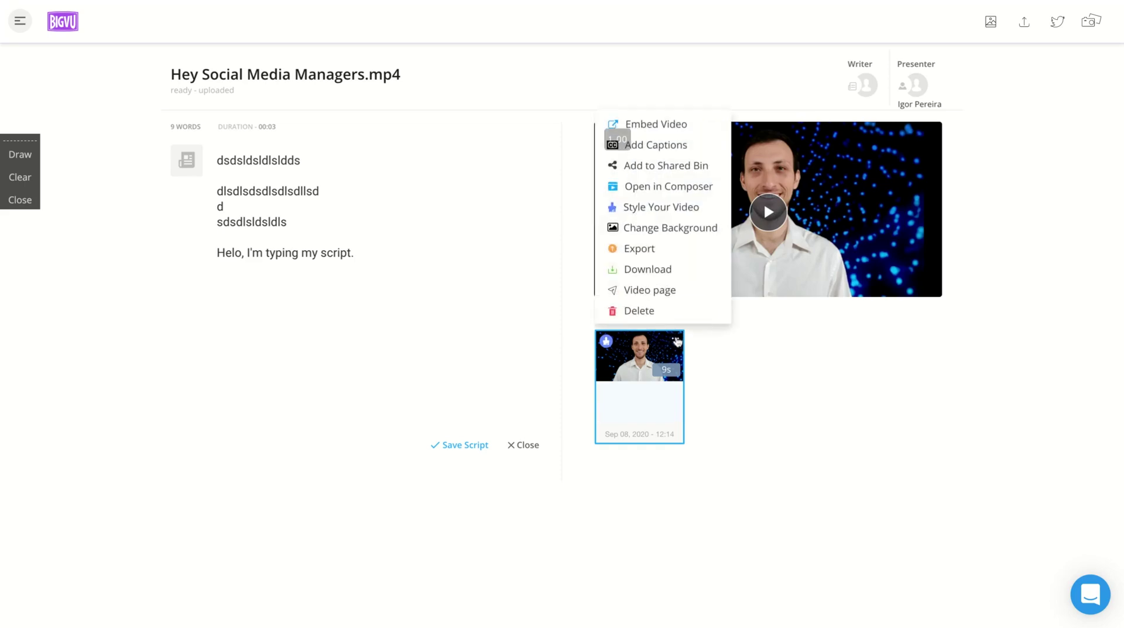
{"action": "left_click", "coordinate": [644, 193]}
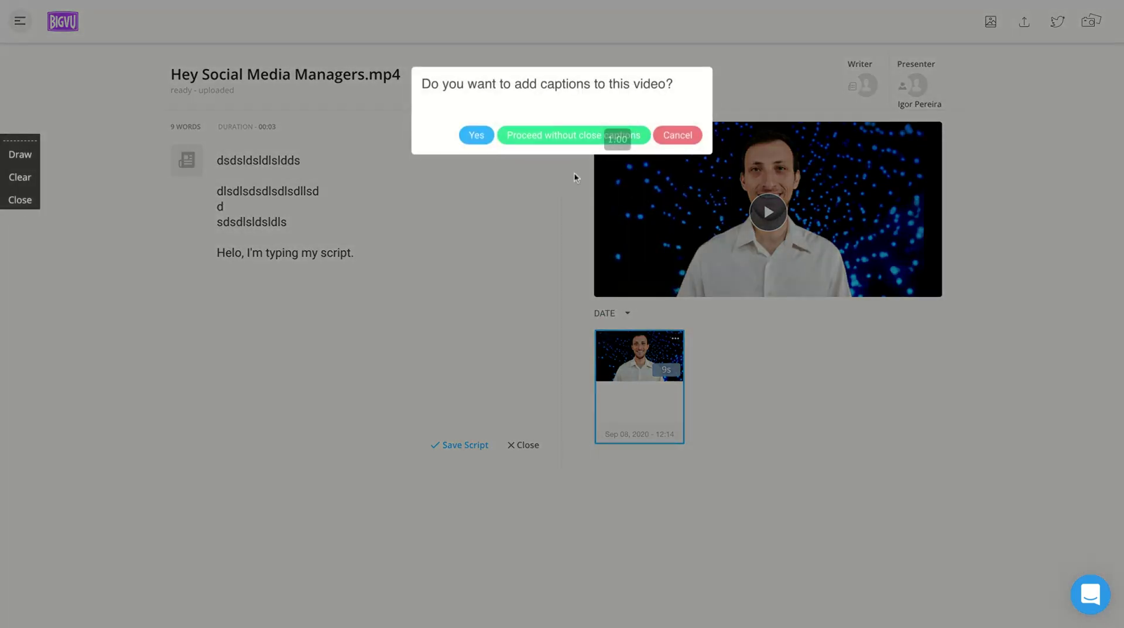
{"action": "left_click", "coordinate": [538, 139]}
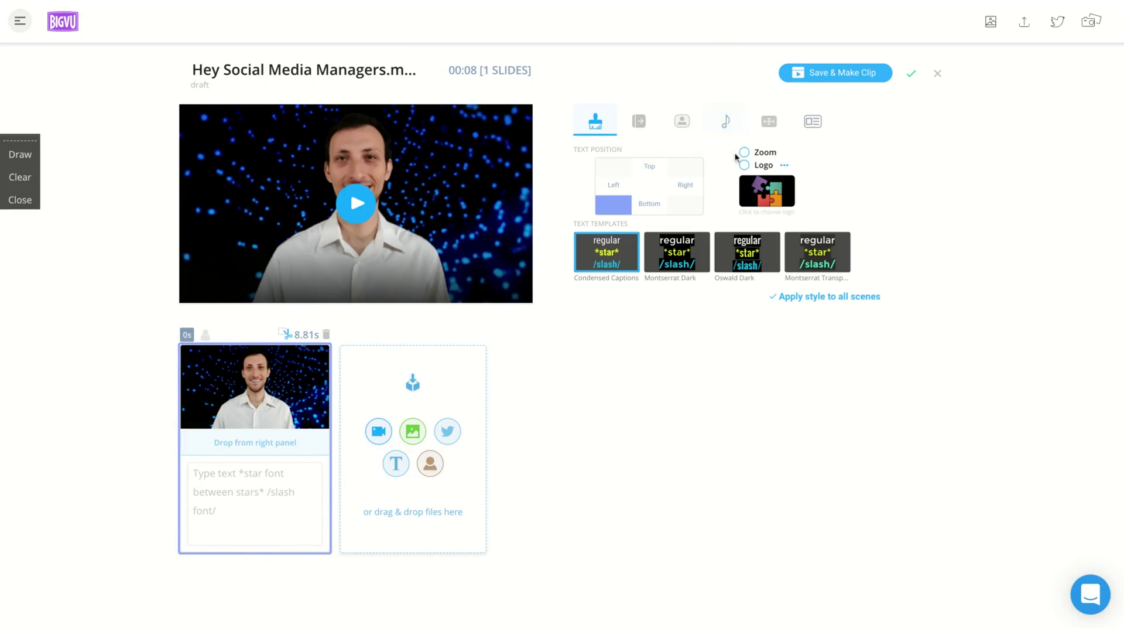
- Enable the logo on the first slide and try the text positions, ending with Left
{"action": "left_click", "coordinate": [745, 165]}
{"action": "left_click", "coordinate": [687, 188]}
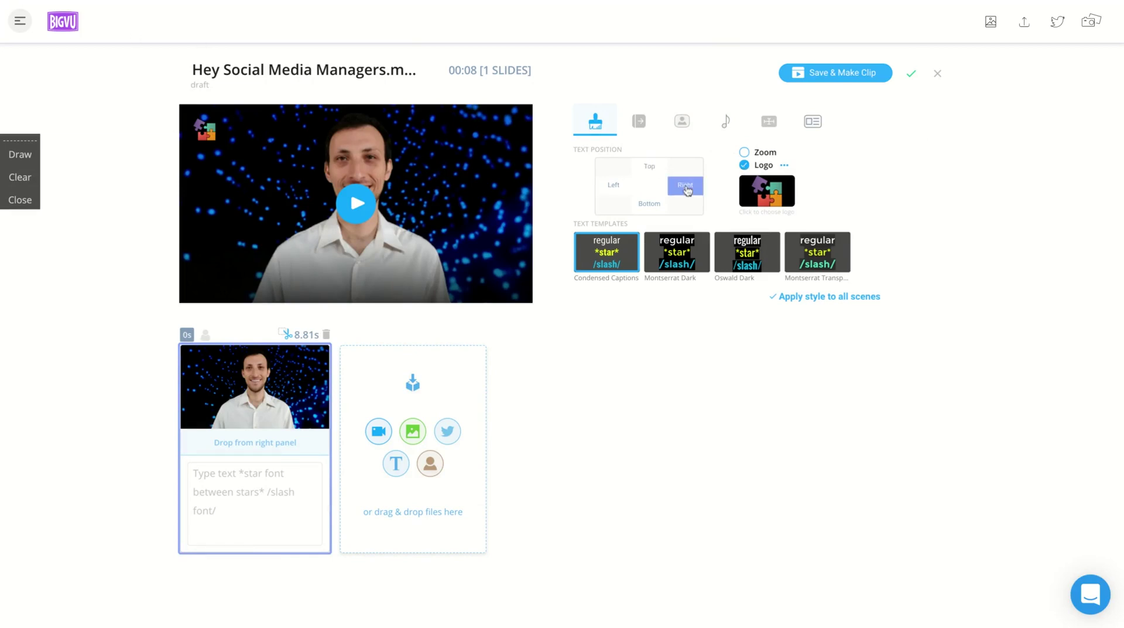
{"action": "left_click", "coordinate": [650, 205]}
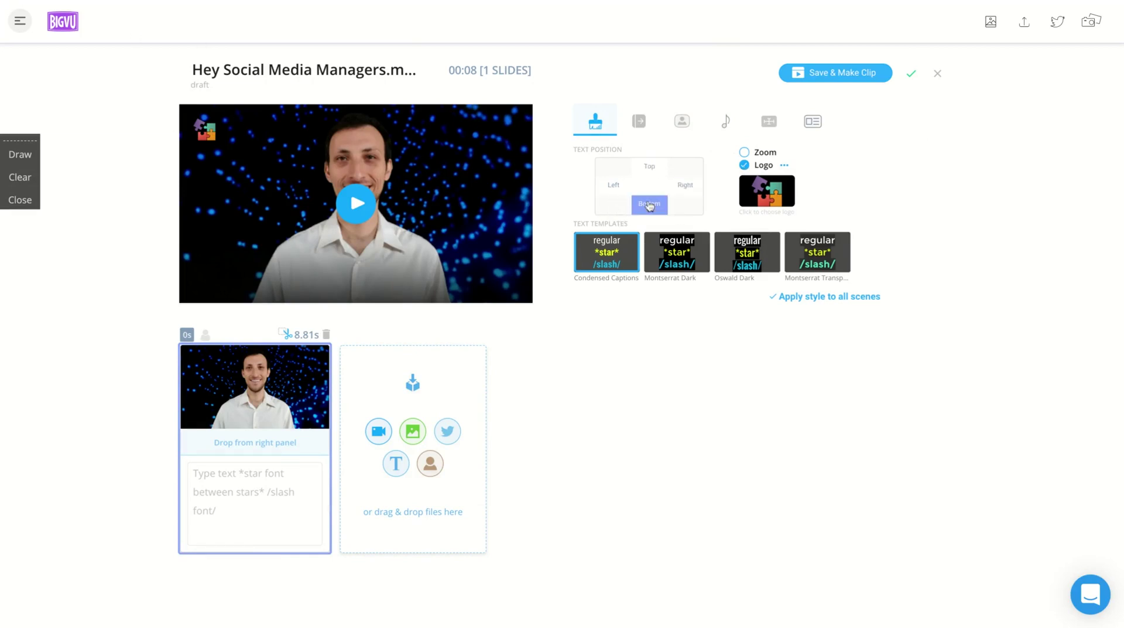
{"action": "left_click", "coordinate": [651, 171]}
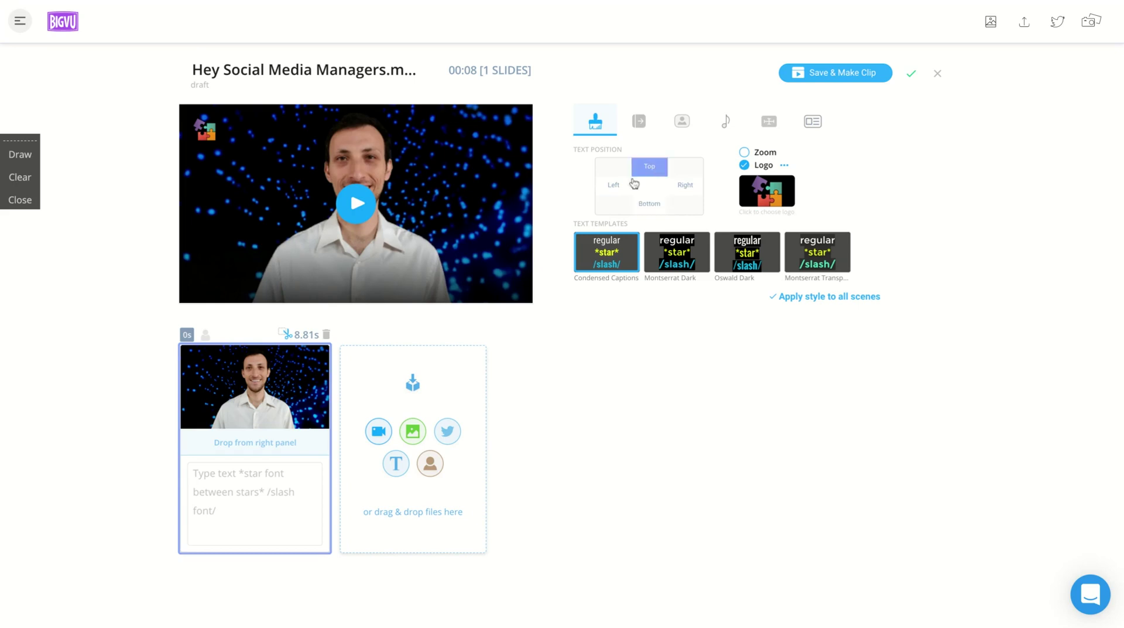
{"action": "left_click", "coordinate": [611, 190]}
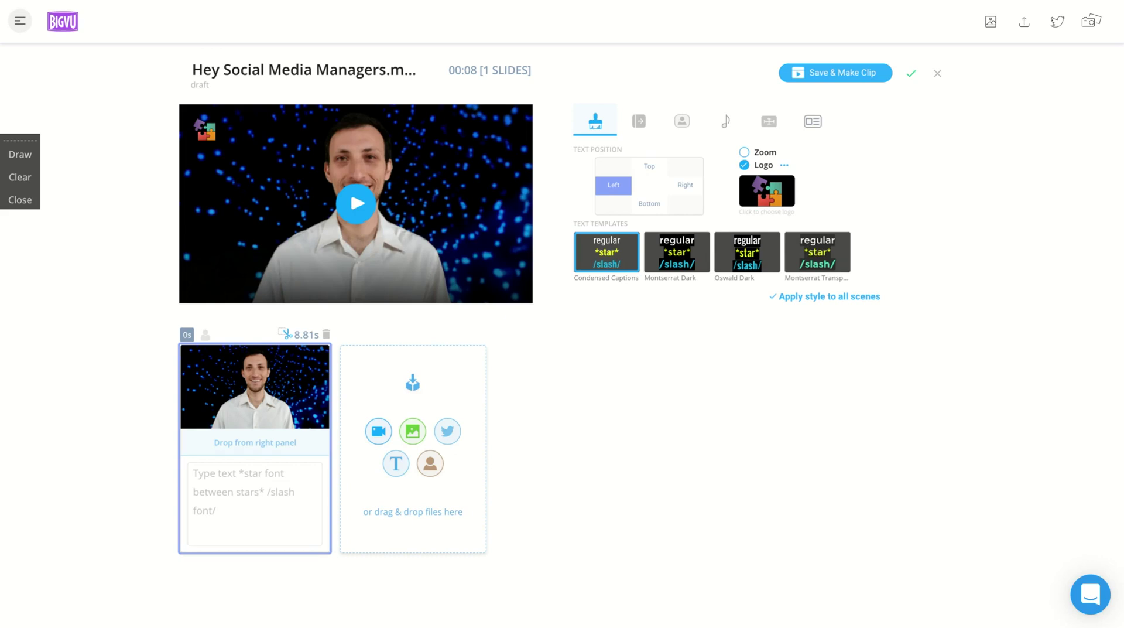
- Review the slide transition and text effect options, and the main track's Loop setting
{"action": "left_click", "coordinate": [647, 118]}
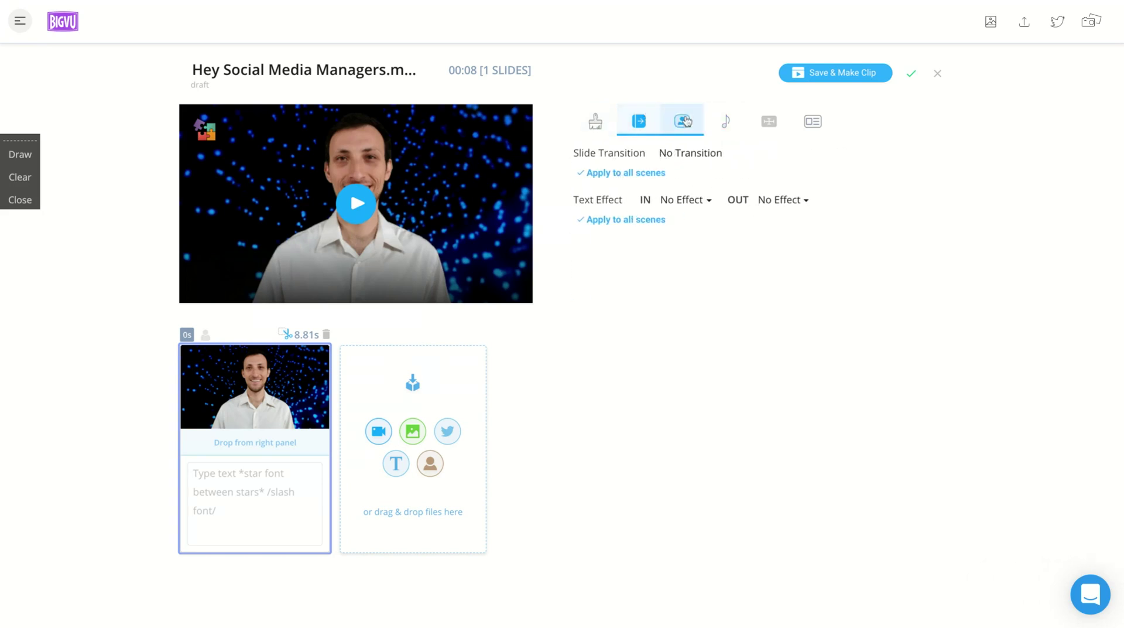
{"action": "left_click", "coordinate": [683, 120]}
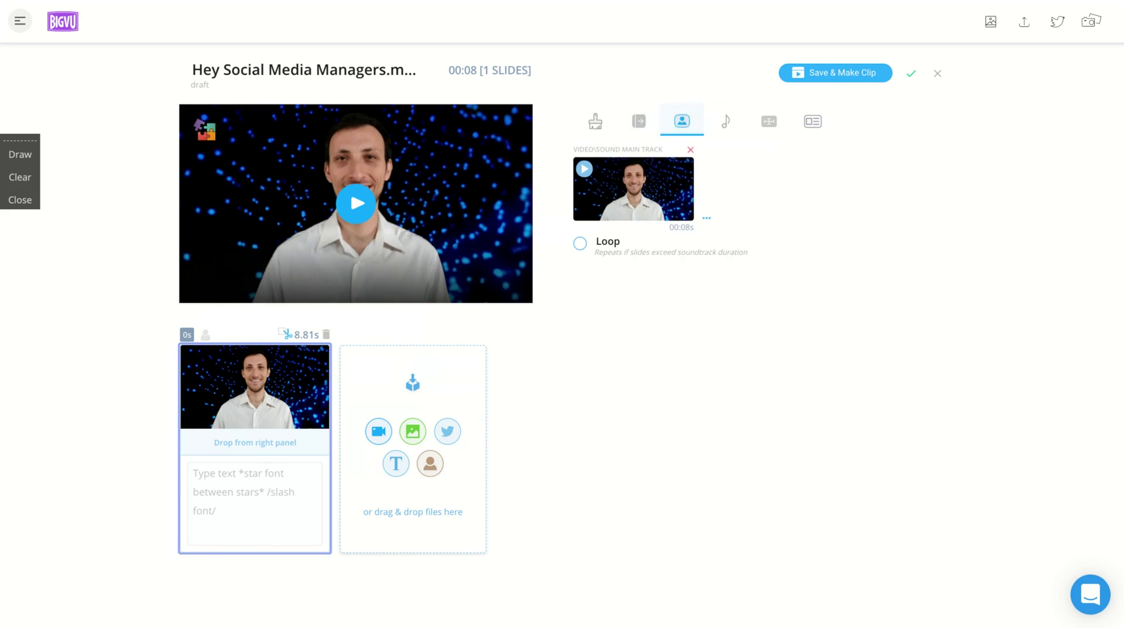
{"action": "left_click", "coordinate": [578, 252]}
{"action": "left_click", "coordinate": [579, 243]}
- Browse the available Music Bed tracks through to the end of the list
{"action": "left_click", "coordinate": [729, 118]}
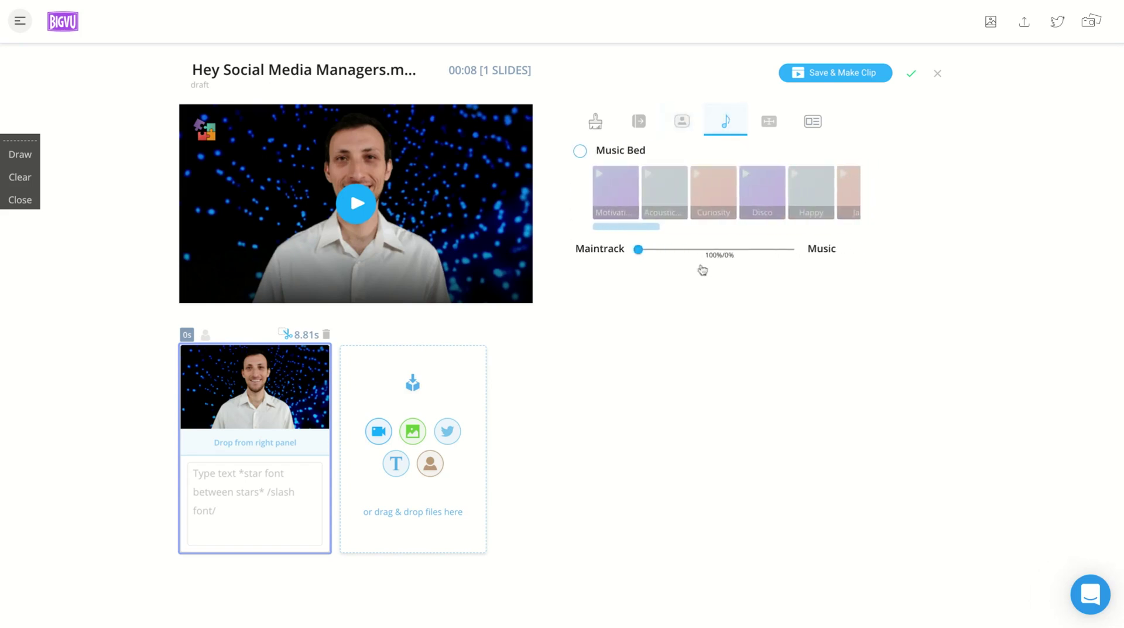
{"action": "scroll", "coordinate": [787, 196], "scroll_direction": "right", "scroll_amount": 2}
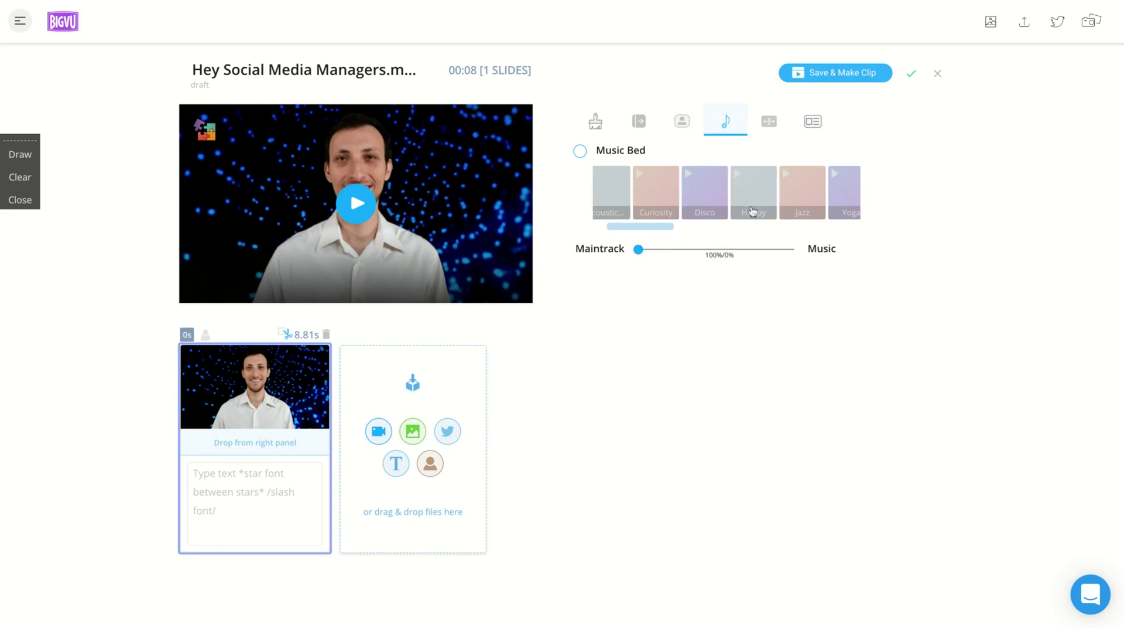
{"action": "scroll", "coordinate": [794, 206], "scroll_direction": "right", "scroll_amount": 3}
{"action": "scroll", "coordinate": [796, 206], "scroll_direction": "right", "scroll_amount": 5}
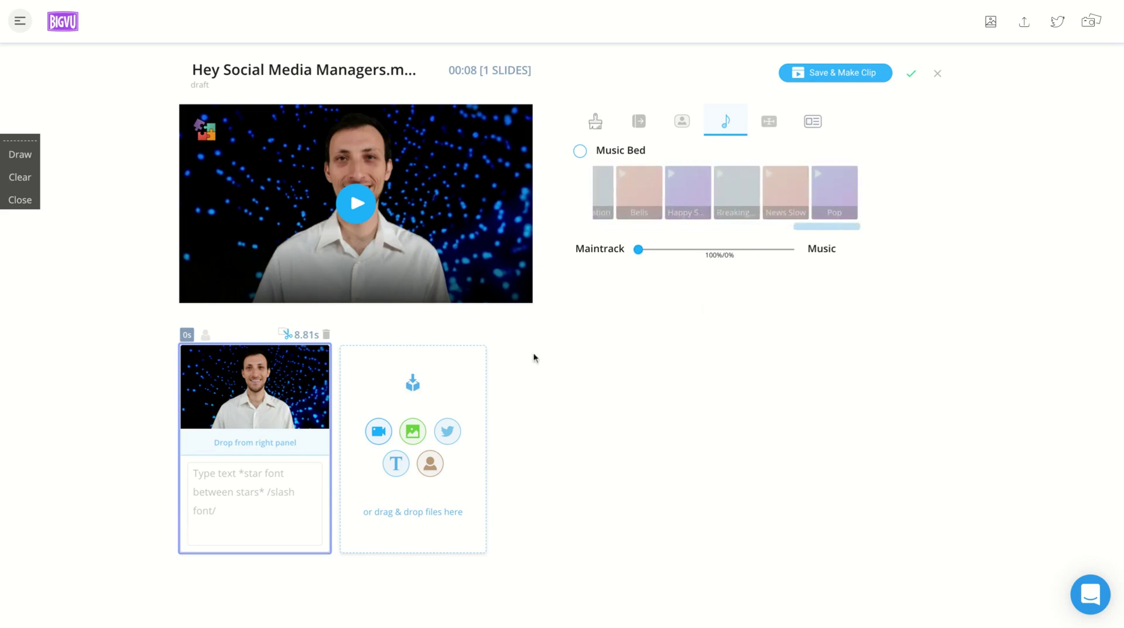
- Preview the video in the 9:16 and 1:1 aspect ratios, restore 16:9, and view the Business Card Outro settings
{"action": "left_click", "coordinate": [770, 121]}
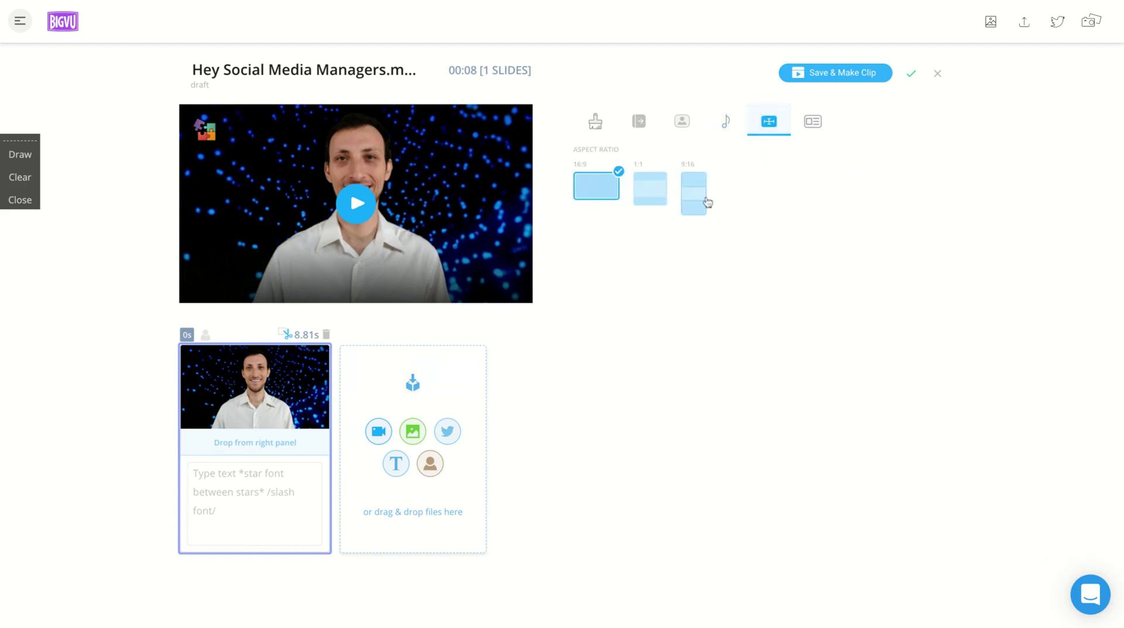
{"action": "left_click", "coordinate": [708, 202]}
{"action": "left_click", "coordinate": [647, 201]}
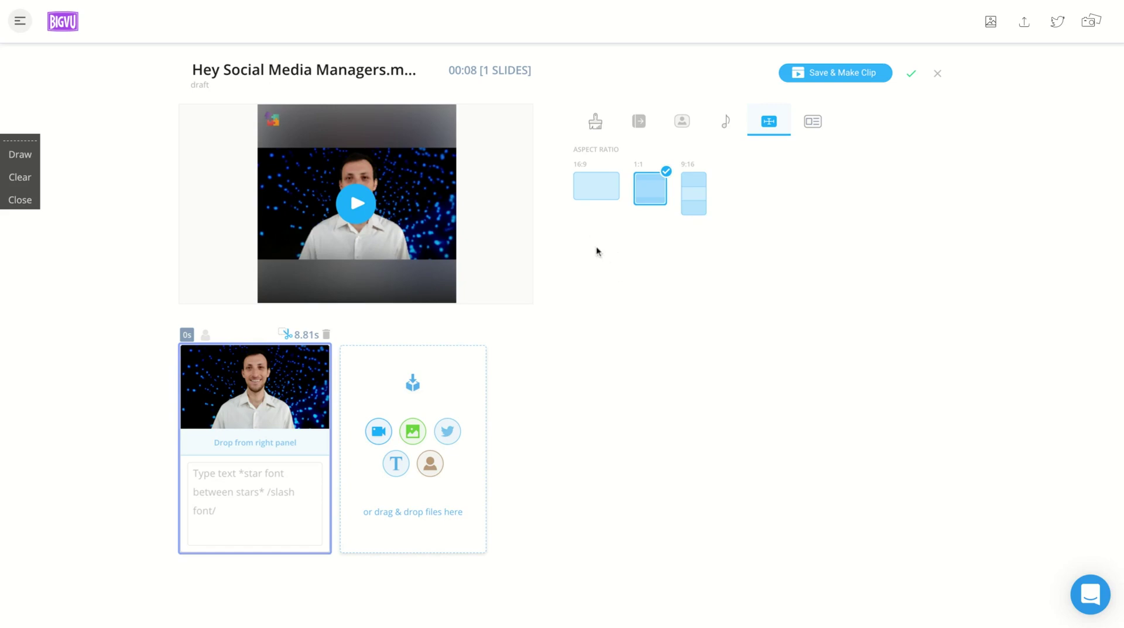
{"action": "left_click", "coordinate": [595, 202]}
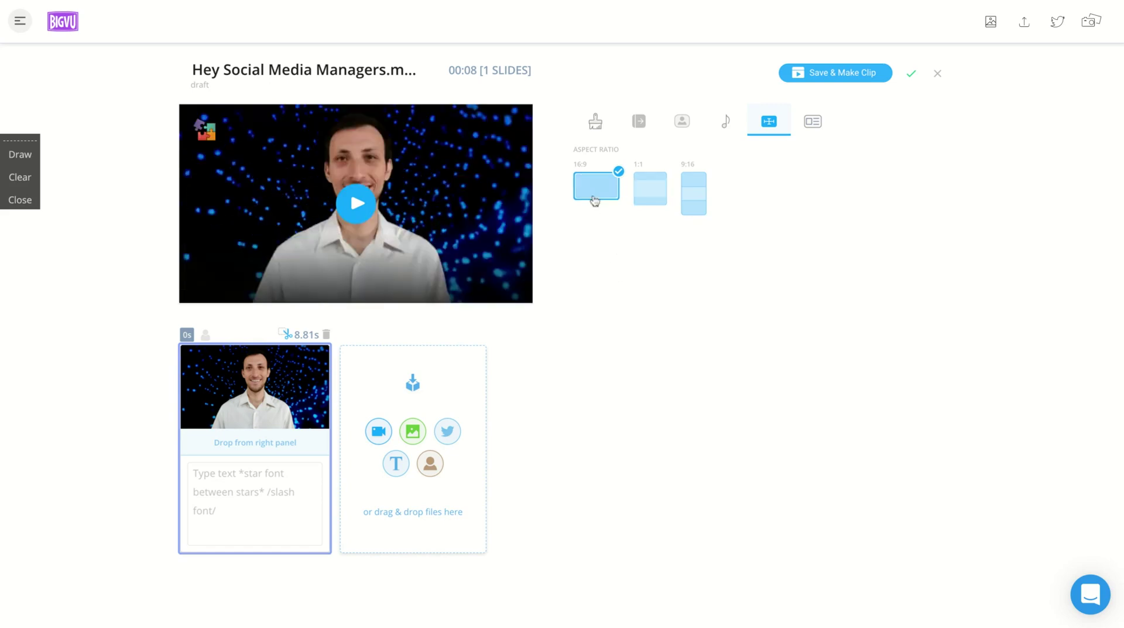
{"action": "left_click", "coordinate": [818, 121]}
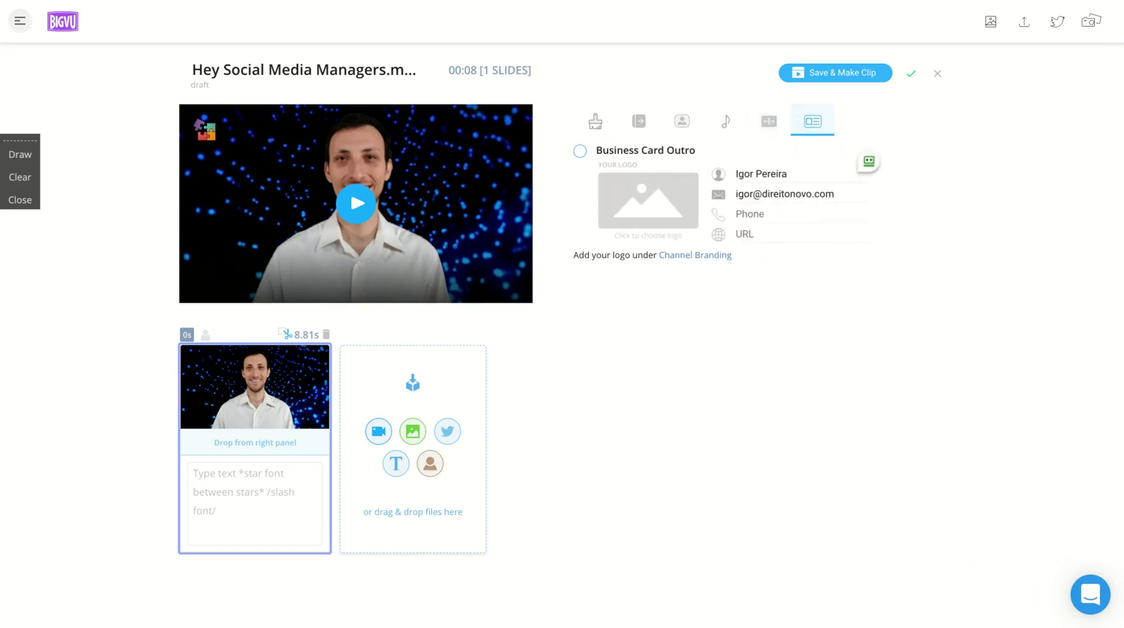
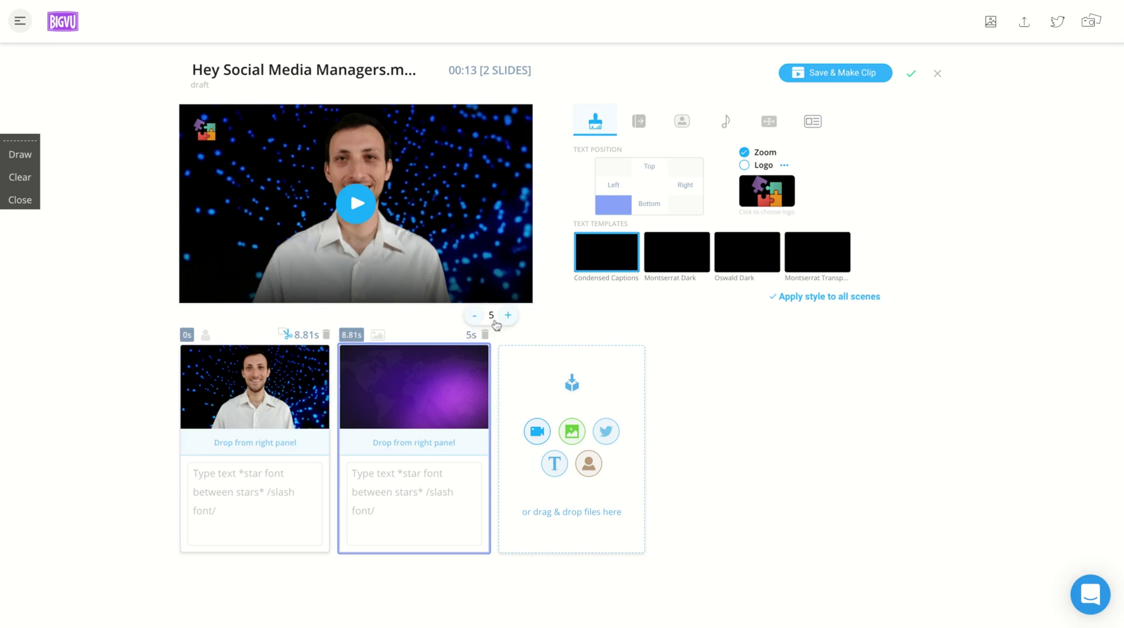
- Set the purple background slide's duration to 10 seconds and preview the purple and presenter slides
{"action": "left_click", "coordinate": [508, 315]}
{"action": "scroll", "coordinate": [512, 318], "scroll_direction": "up", "scroll_amount": 4}
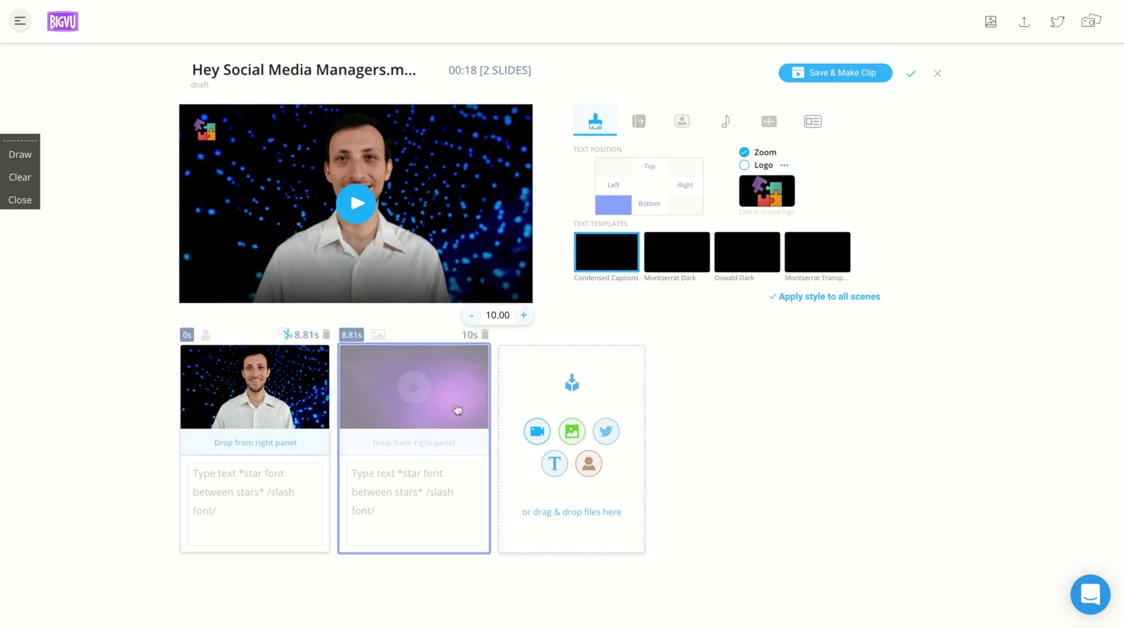
{"action": "left_click", "coordinate": [436, 473]}
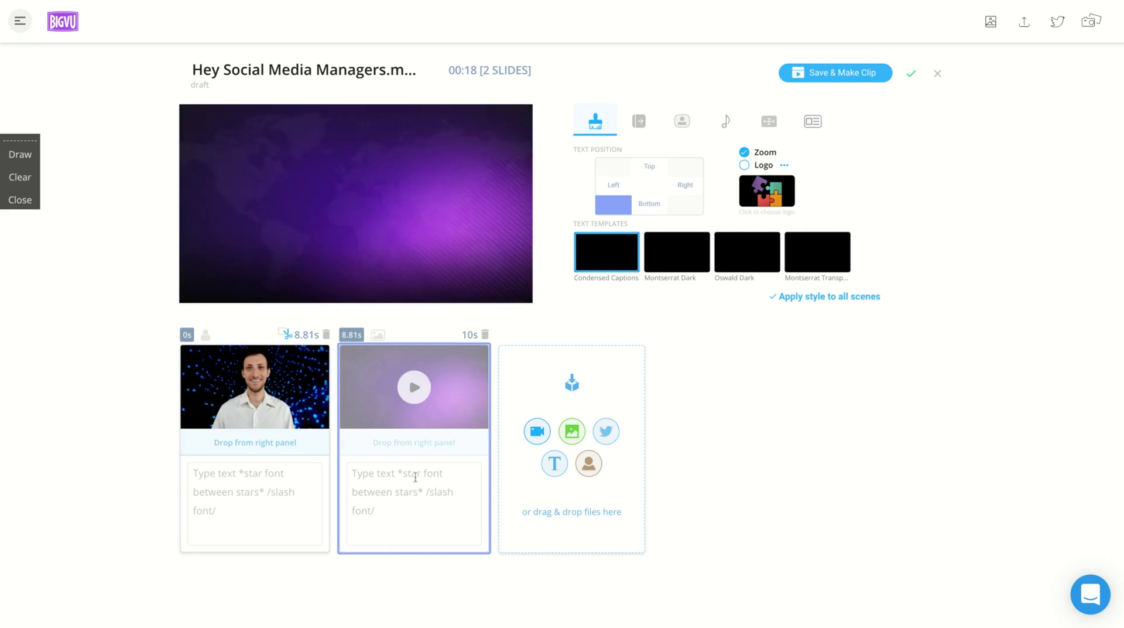
{"action": "left_click", "coordinate": [237, 419]}
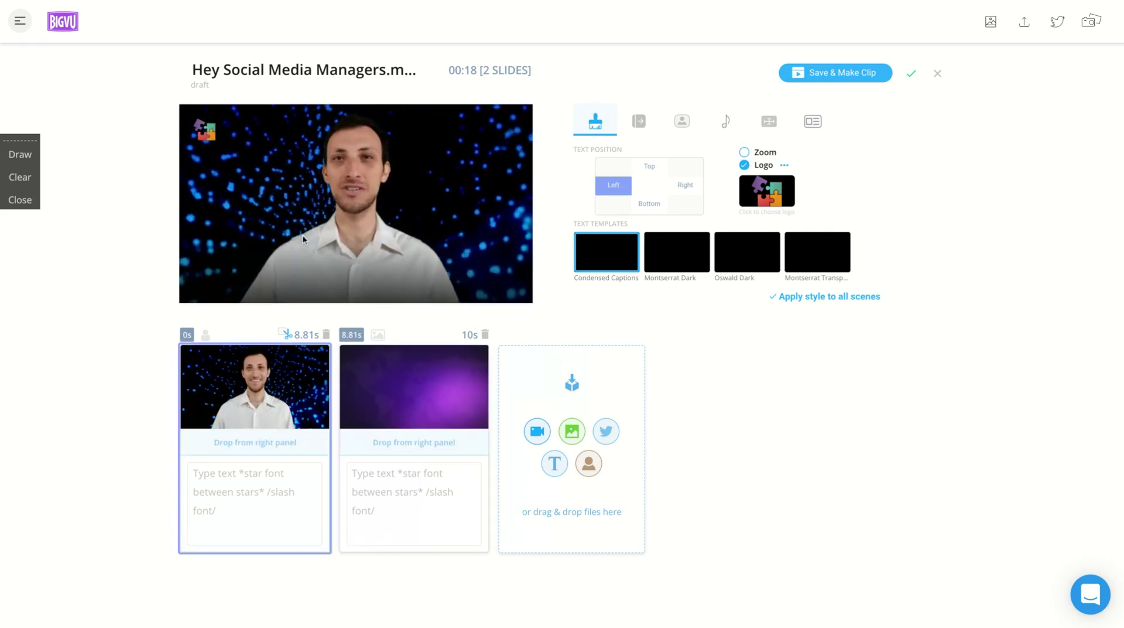
{"action": "left_click", "coordinate": [615, 435]}
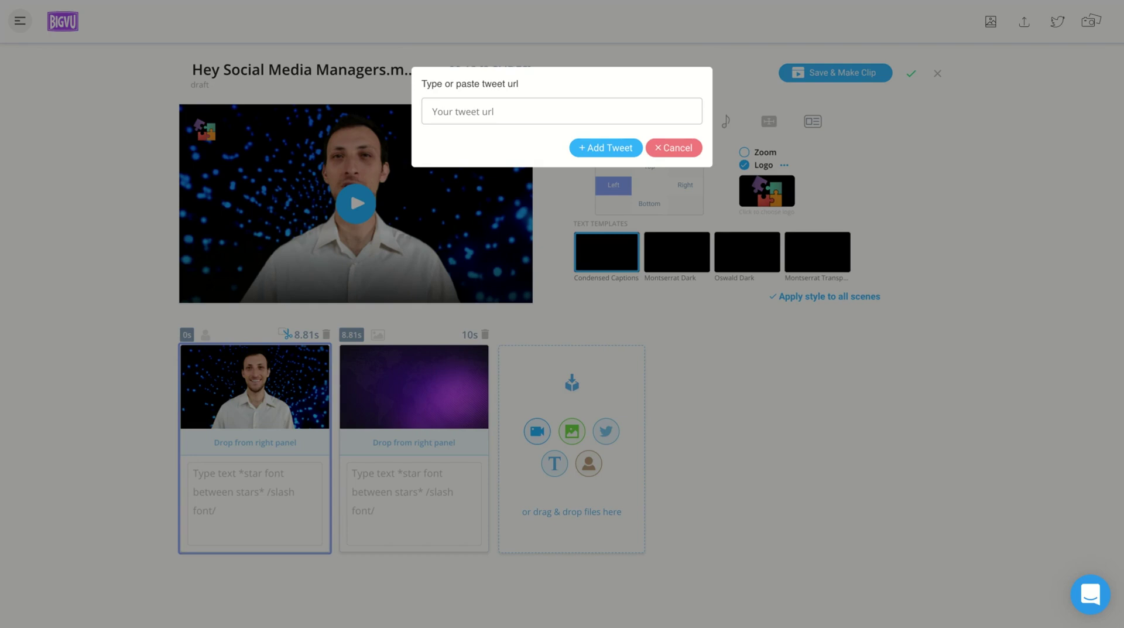
{"action": "key", "text": "ctrl+v"}
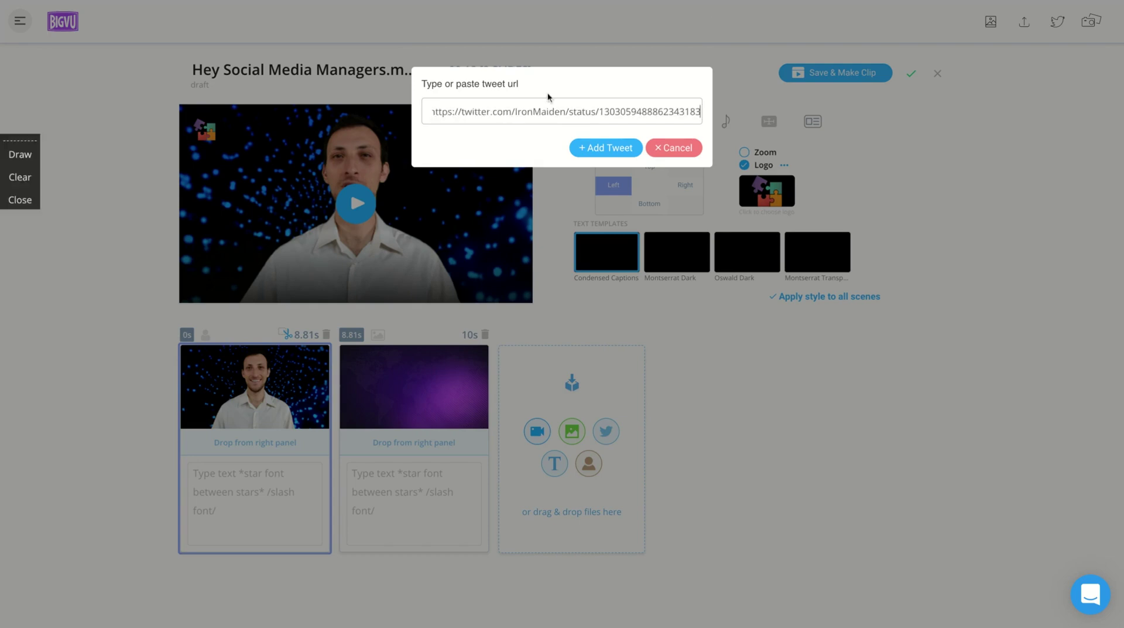
{"action": "left_click", "coordinate": [605, 147]}
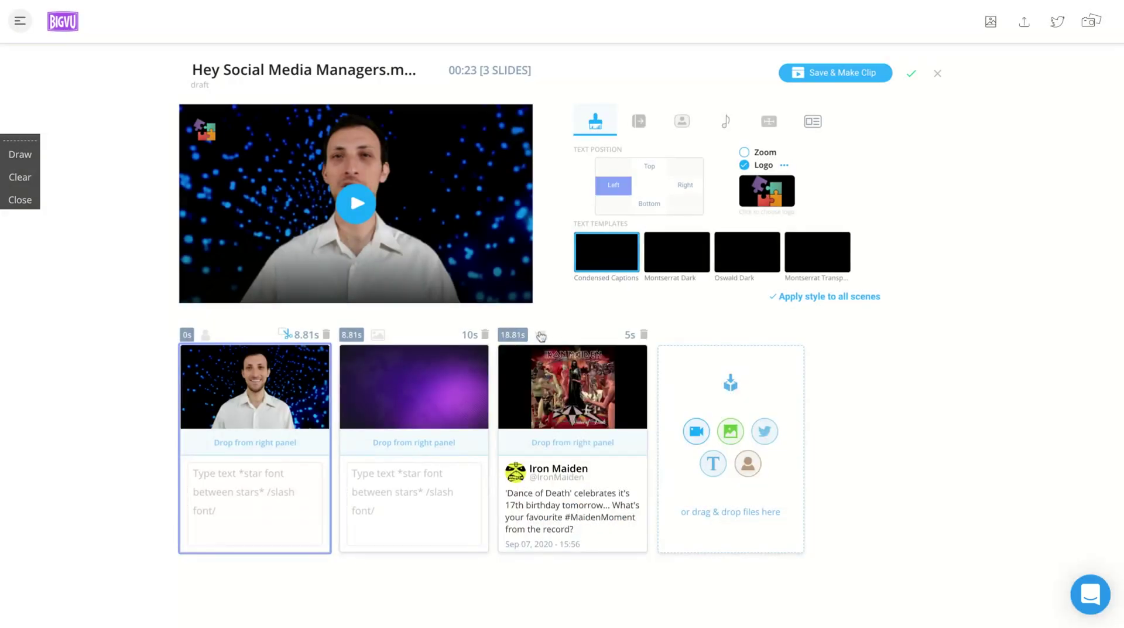
- Preview the Iron Maiden tweet slide and compare it with the purple background slide
{"action": "left_click", "coordinate": [550, 456]}
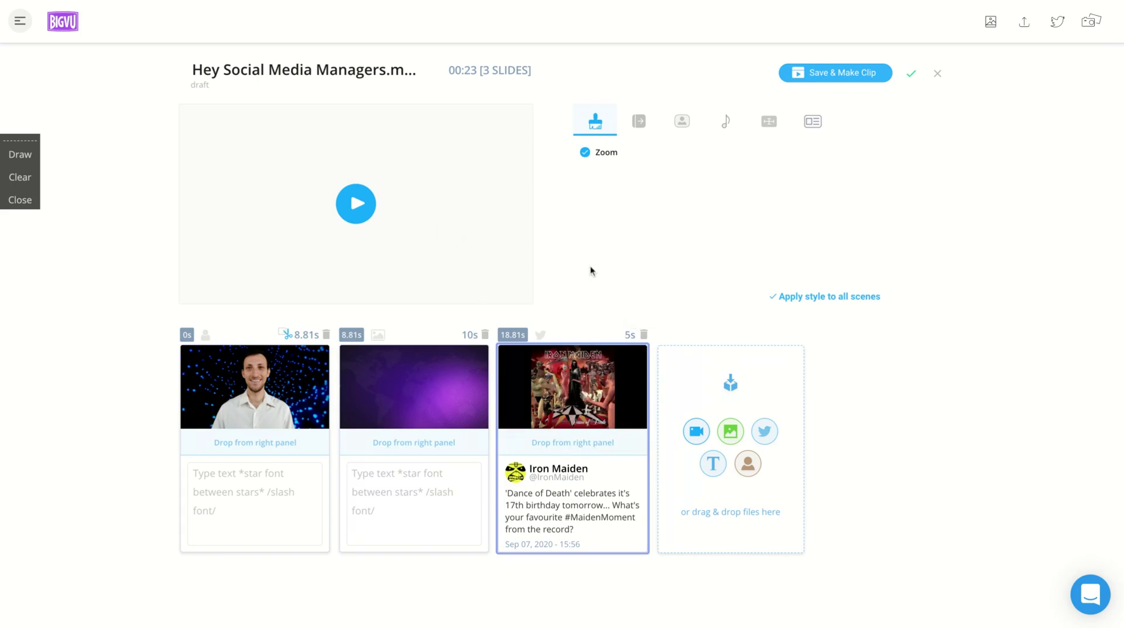
{"action": "left_click", "coordinate": [358, 202]}
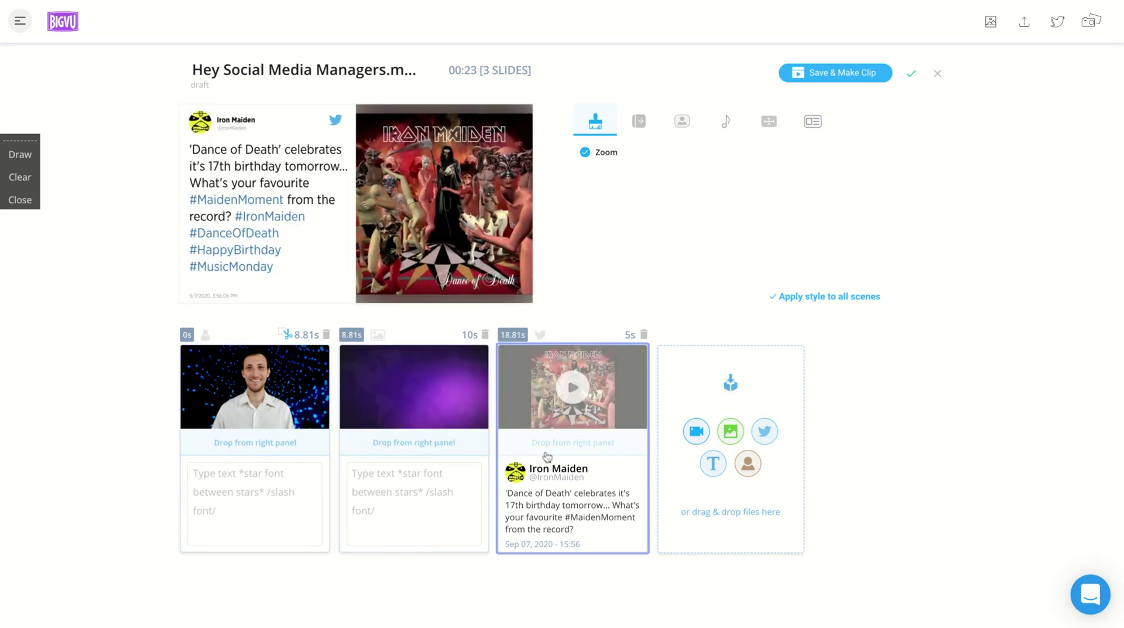
{"action": "left_click", "coordinate": [362, 446]}
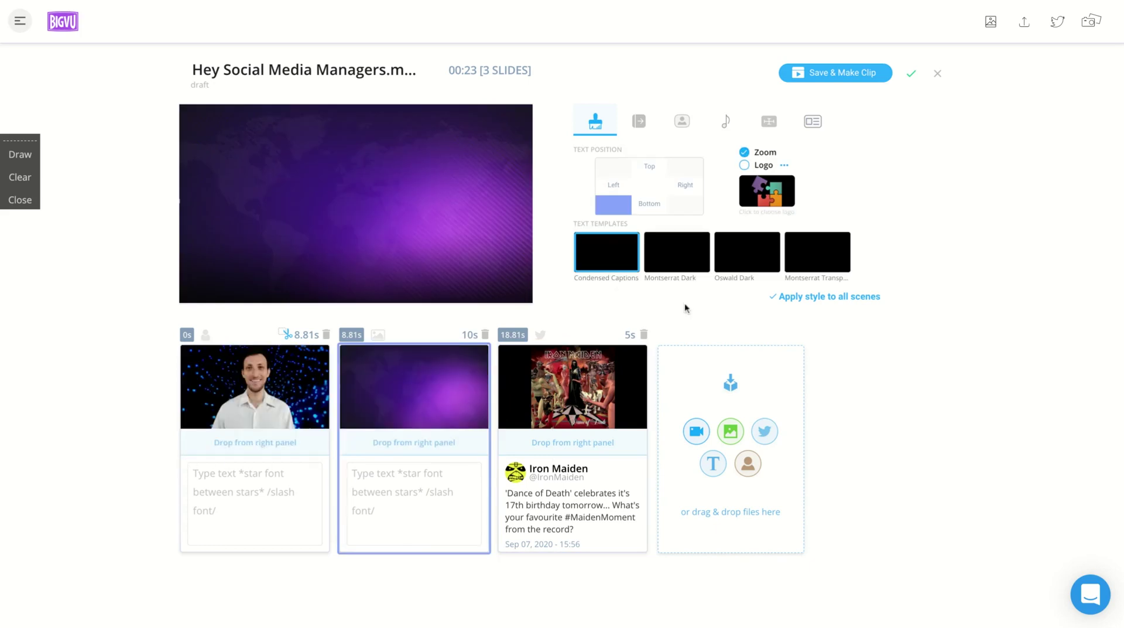
{"action": "left_click", "coordinate": [831, 76]}
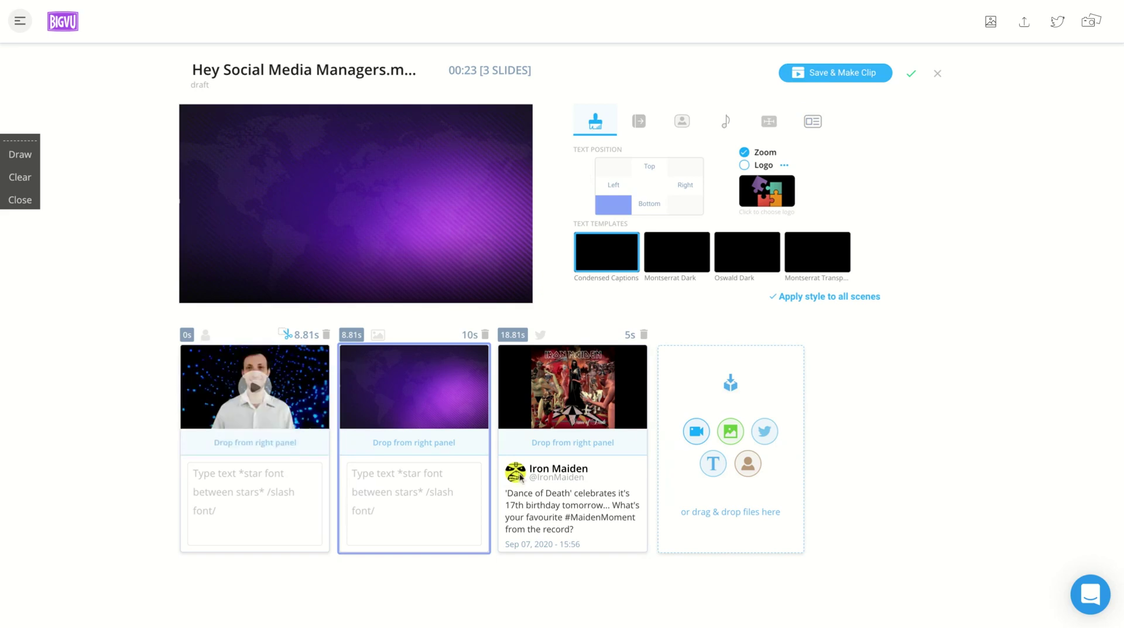
{"action": "left_click", "coordinate": [541, 426]}
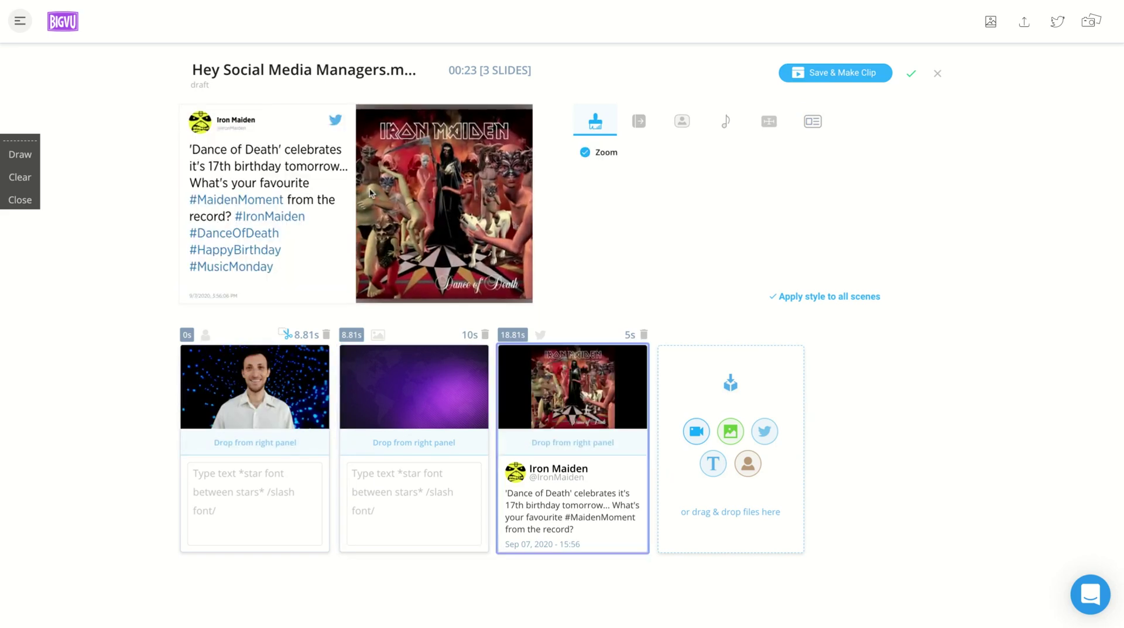